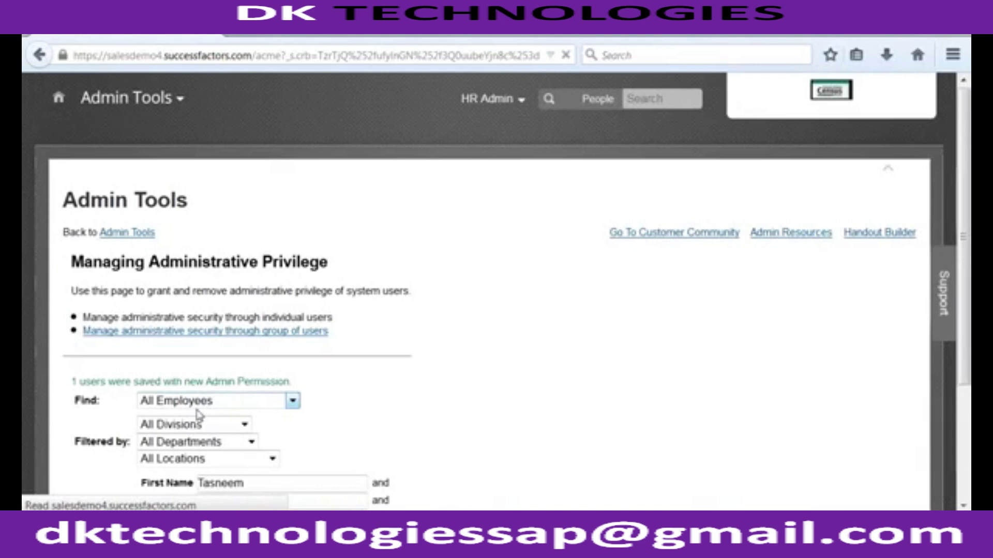
Go to the Administration Tools home page.
scroll(200, 414, down, 5)
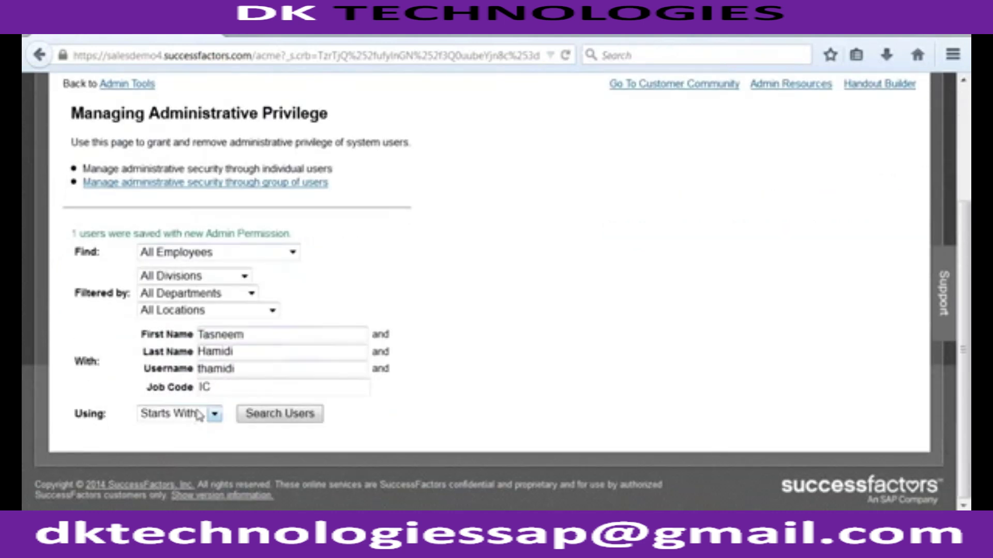
scroll(418, 264, up, 5)
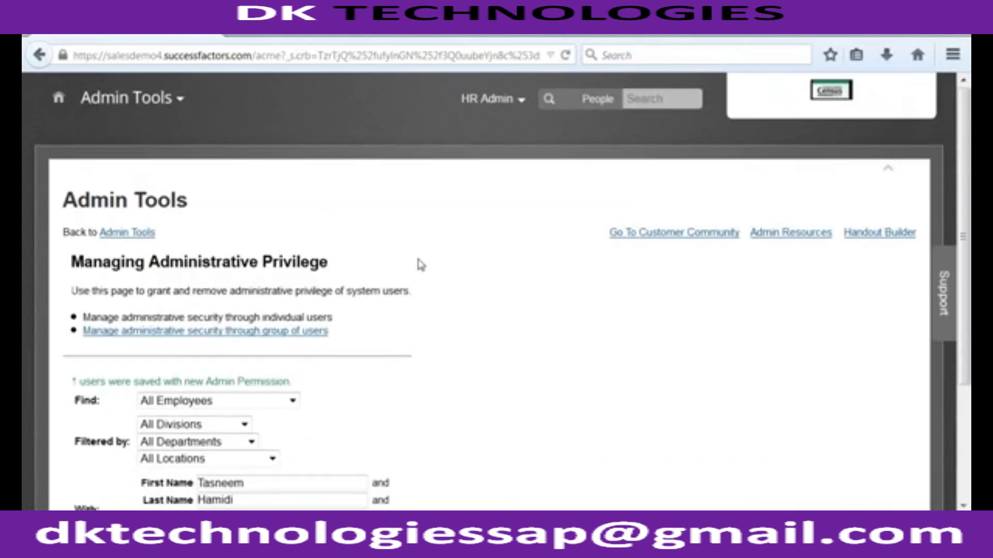
click(500, 99)
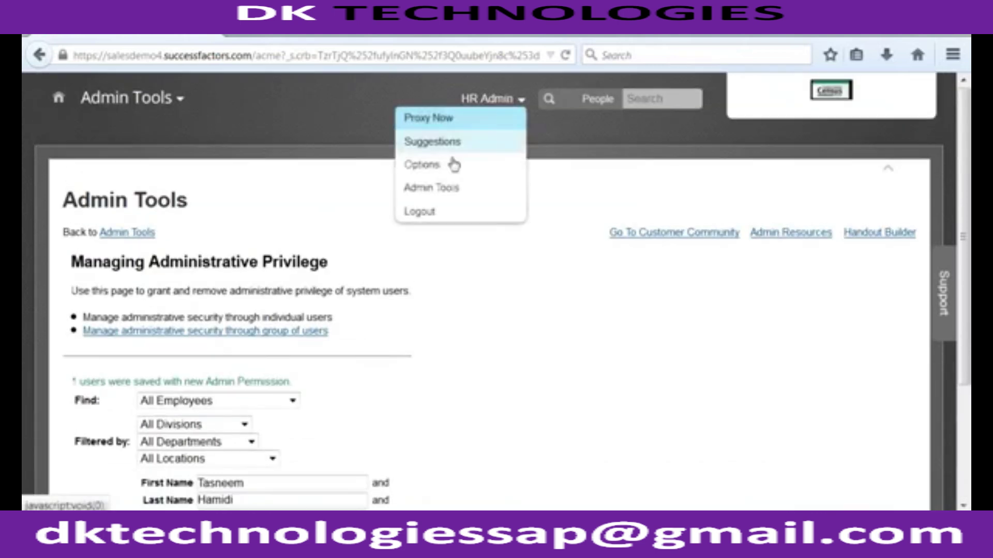
click(448, 190)
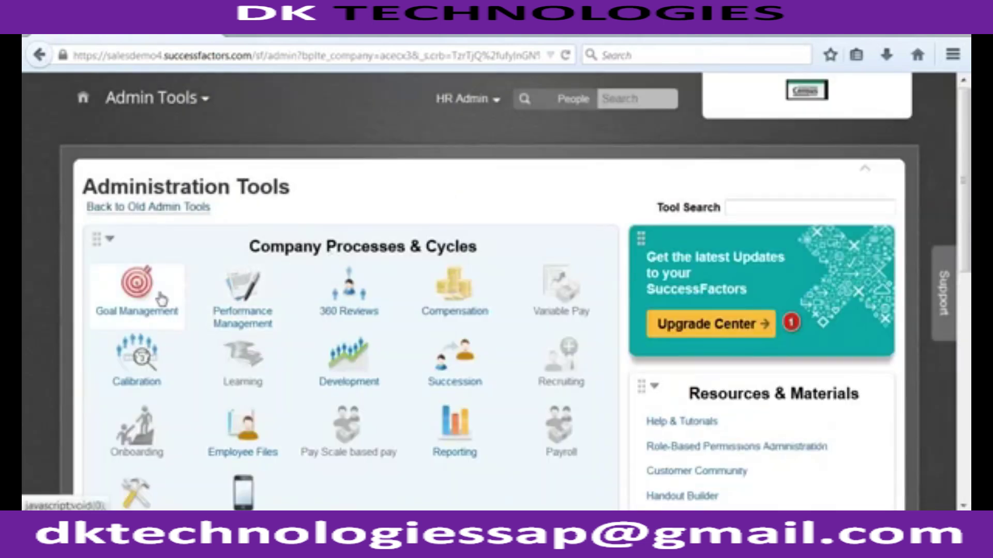
Look through the modules under Company Processes & Cycles and the options under Manage Employees.
click(162, 299)
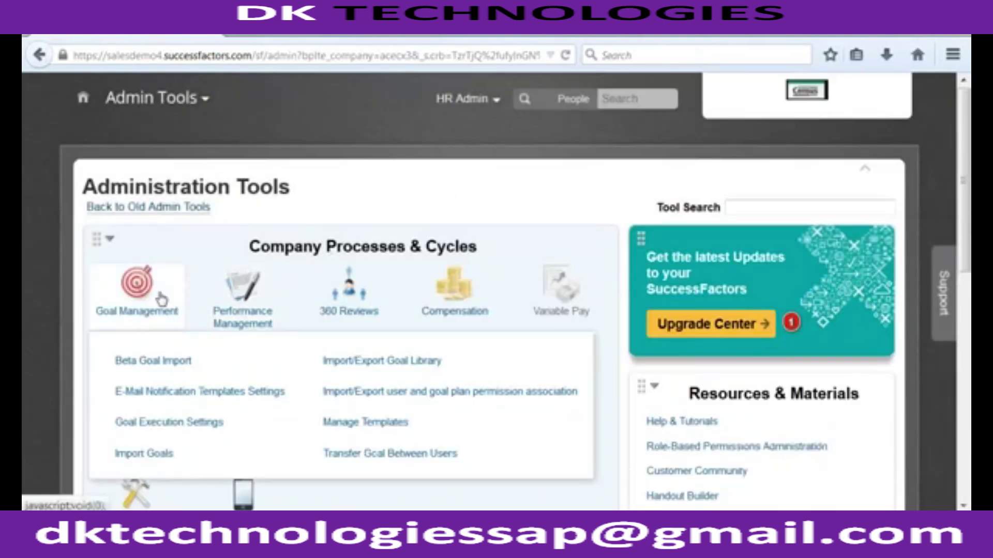
click(248, 305)
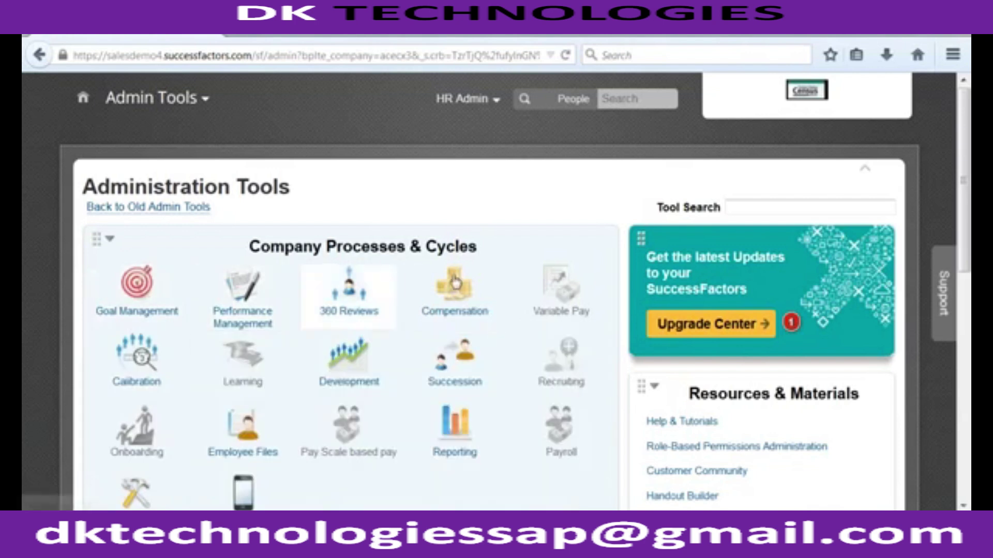
click(538, 305)
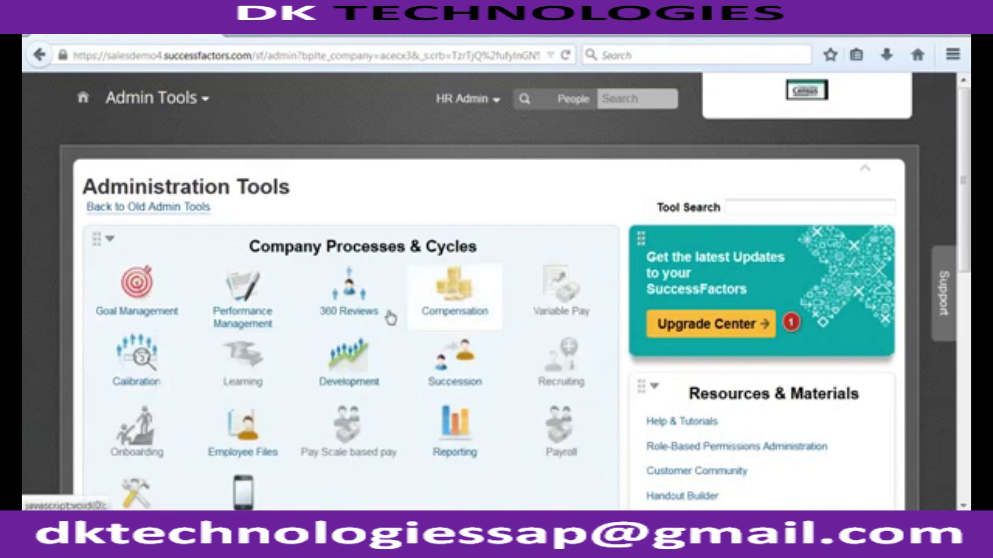
click(136, 357)
click(588, 166)
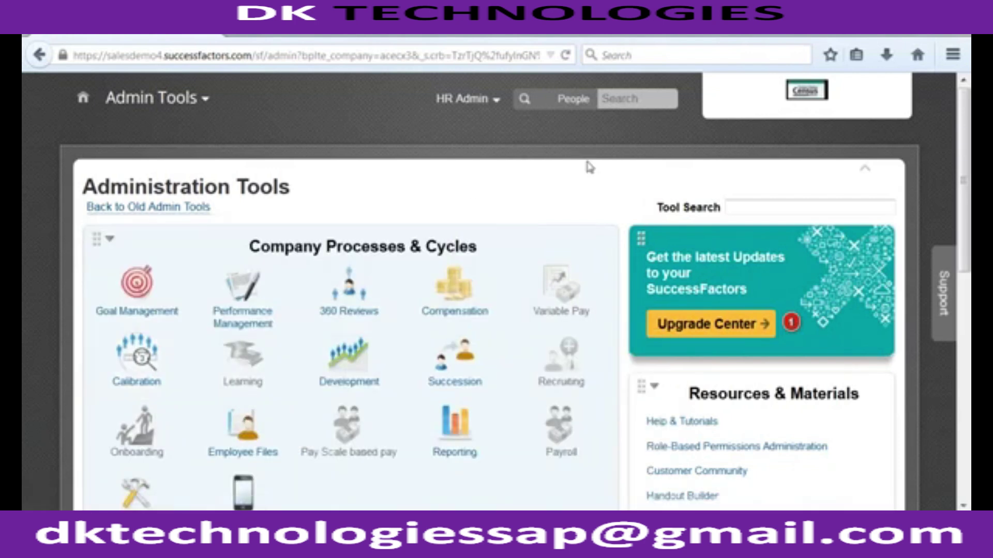
scroll(590, 187, down, 4)
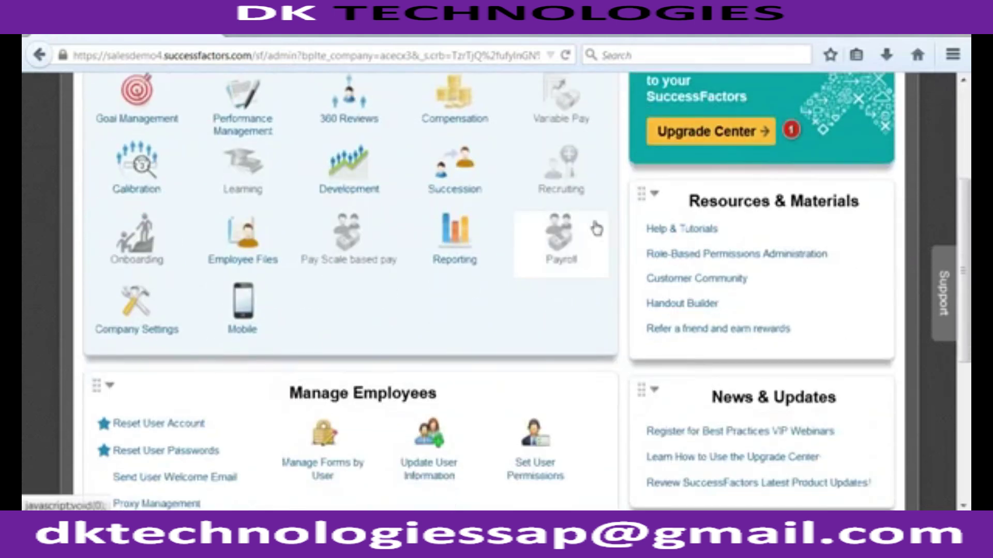
scroll(547, 444, down, 2)
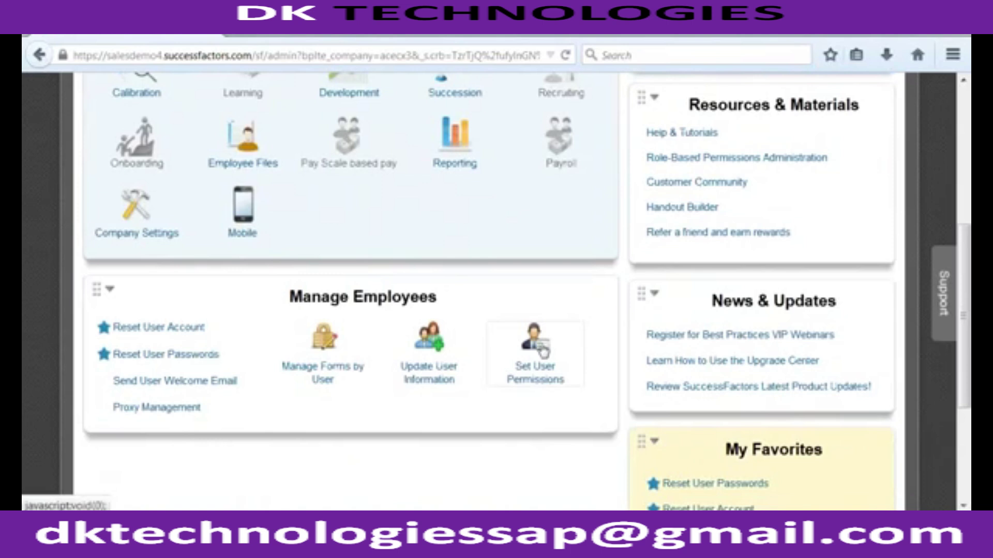
scroll(543, 352, down, 1)
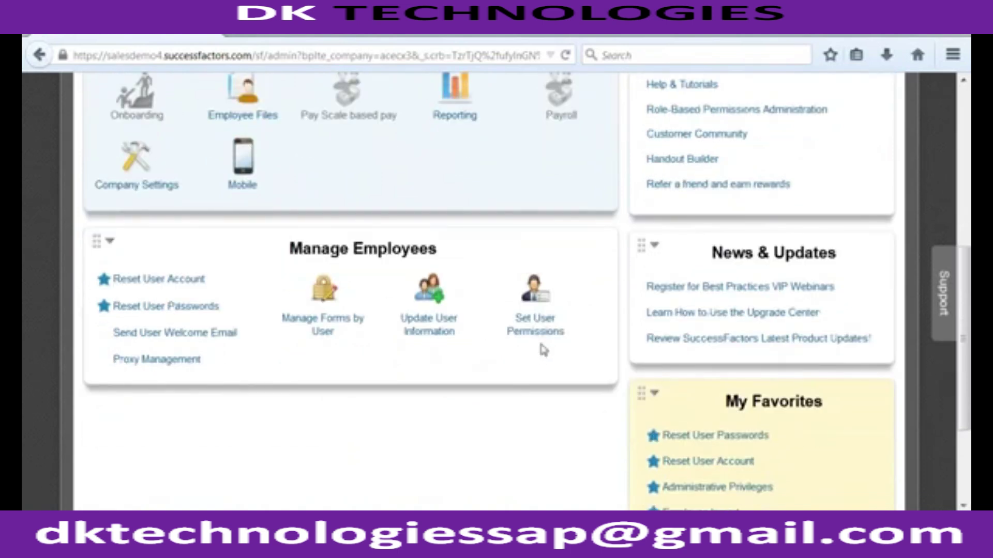
scroll(538, 338, up, 7)
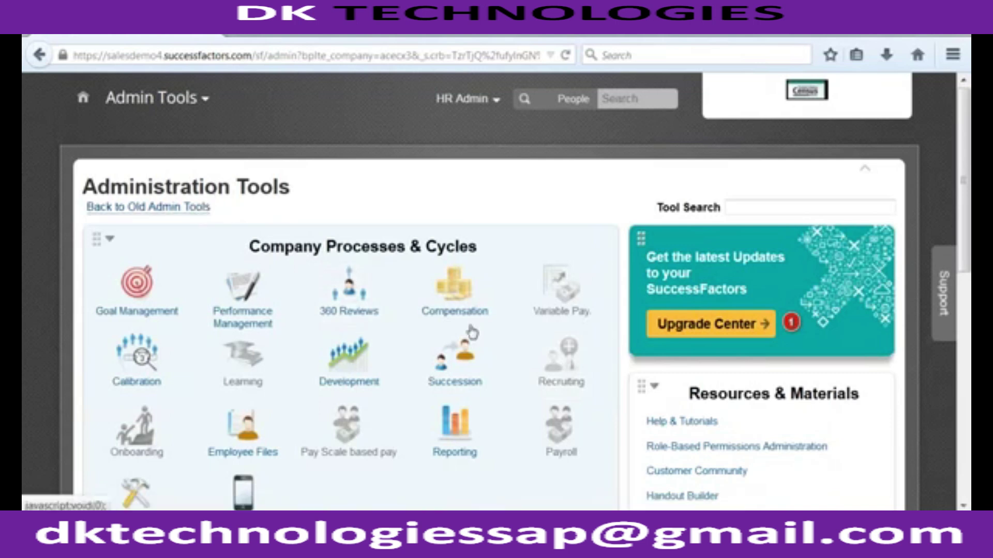
Open the Administrative Privileges page from the Set User Permissions options under Manage Employees.
scroll(489, 342, down, 8)
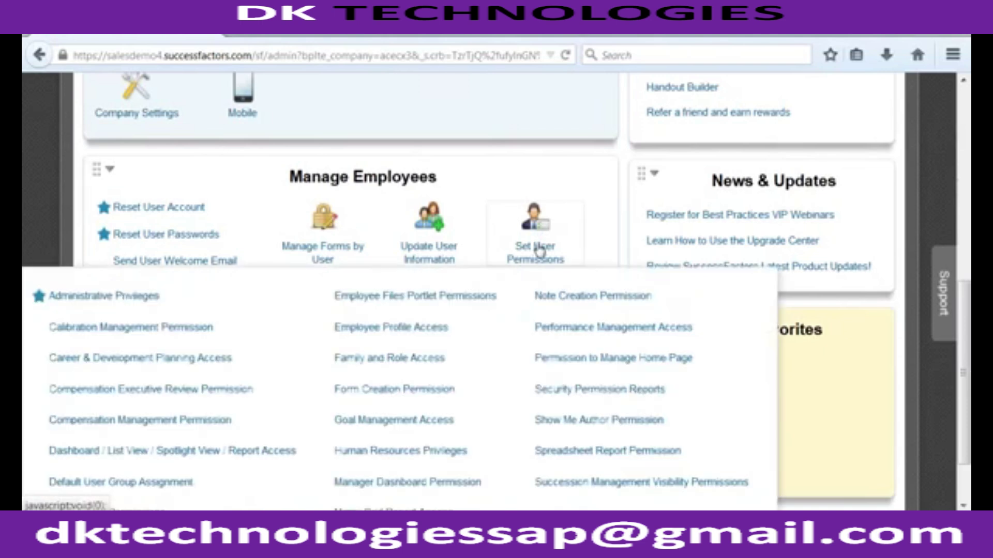
mouse_move(563, 250)
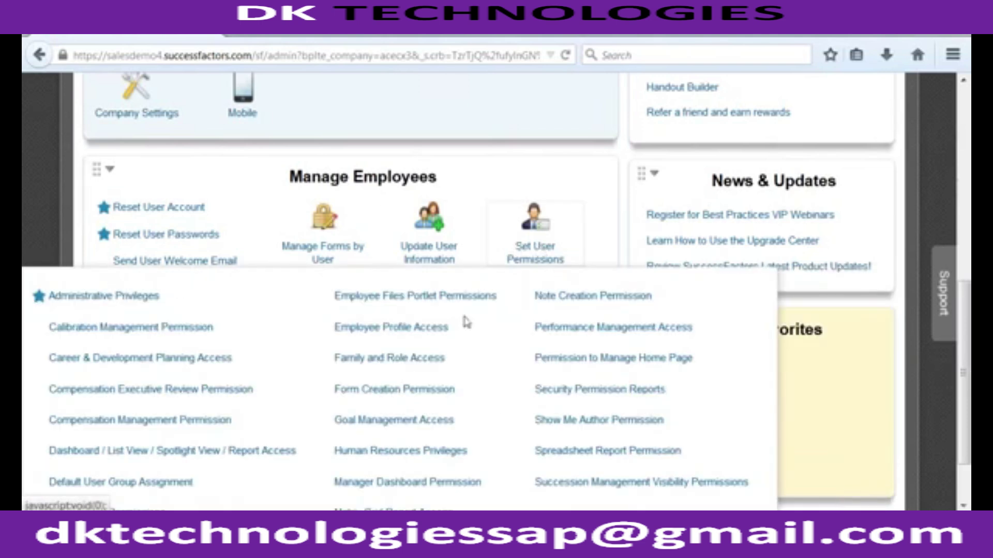
click(191, 329)
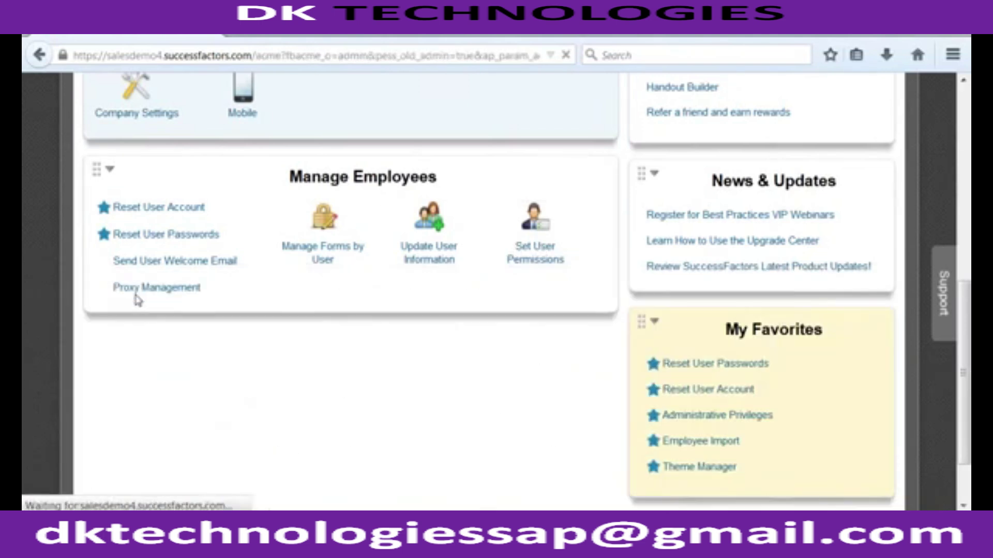
Search all employees by first name, choosing the suggested match in Delaware, Sales.
scroll(136, 295, down, 3)
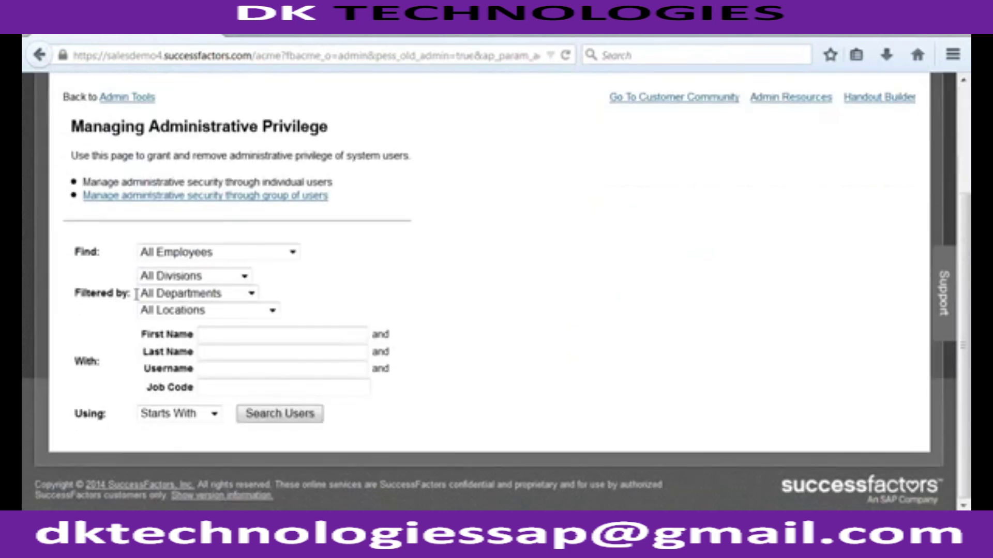
click(230, 336)
text(ad)
key(BackSpace)
key(BackSpace)
text(tasneem)
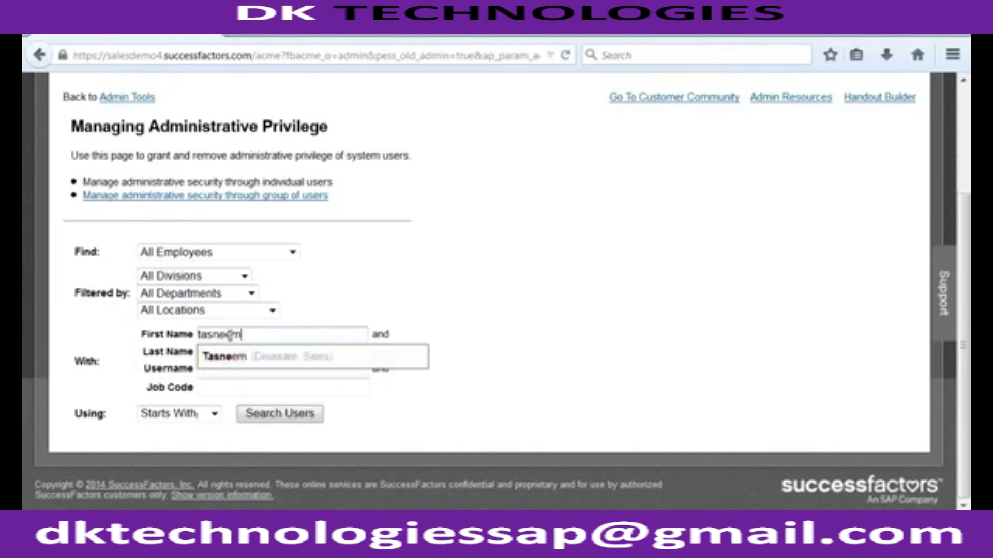
click(243, 355)
click(258, 412)
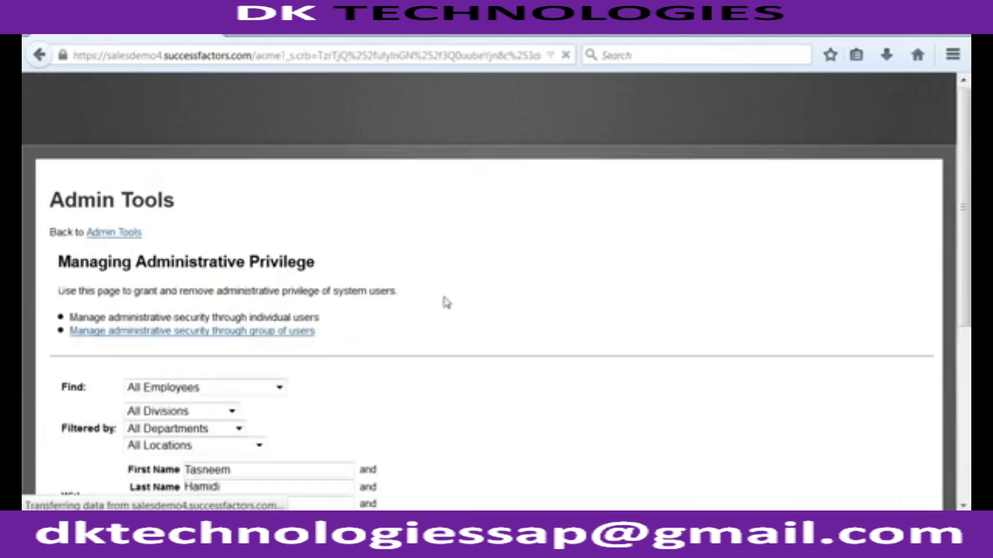
Toggle Default User Permissions and Administrative Privileges under Manage Users for the Sales employee and save the admin permissions.
scroll(509, 229, down, 3)
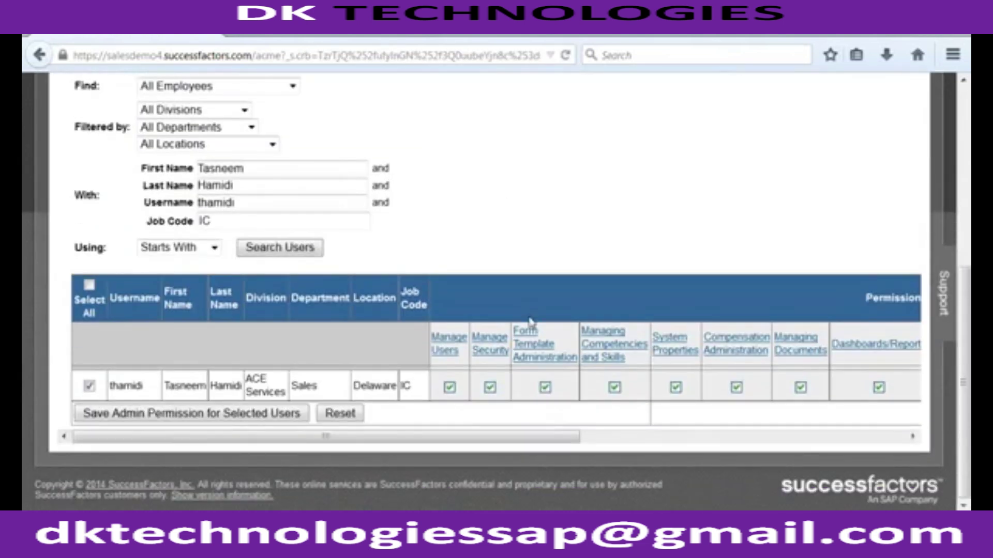
click(486, 350)
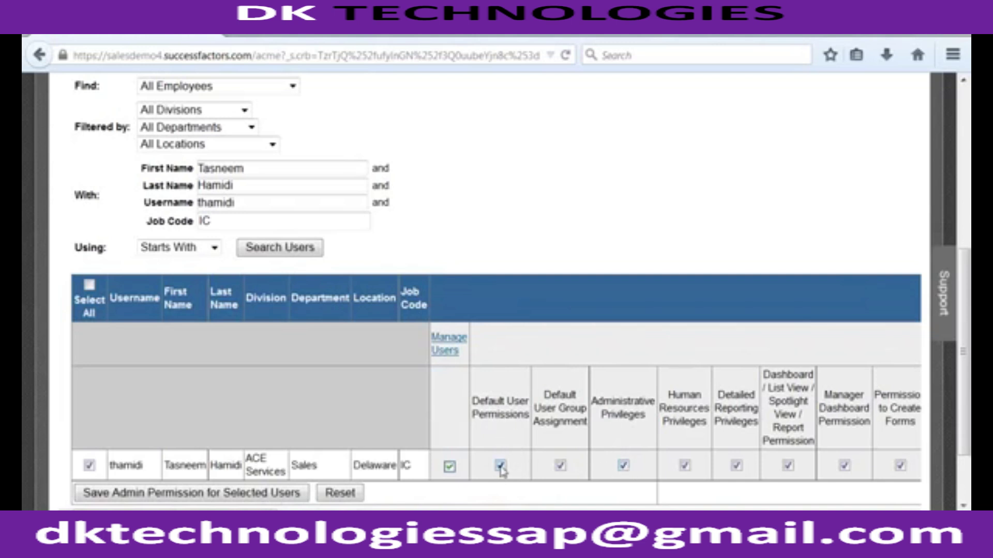
click(623, 466)
click(623, 466)
click(500, 466)
click(623, 466)
click(501, 466)
click(500, 465)
click(226, 495)
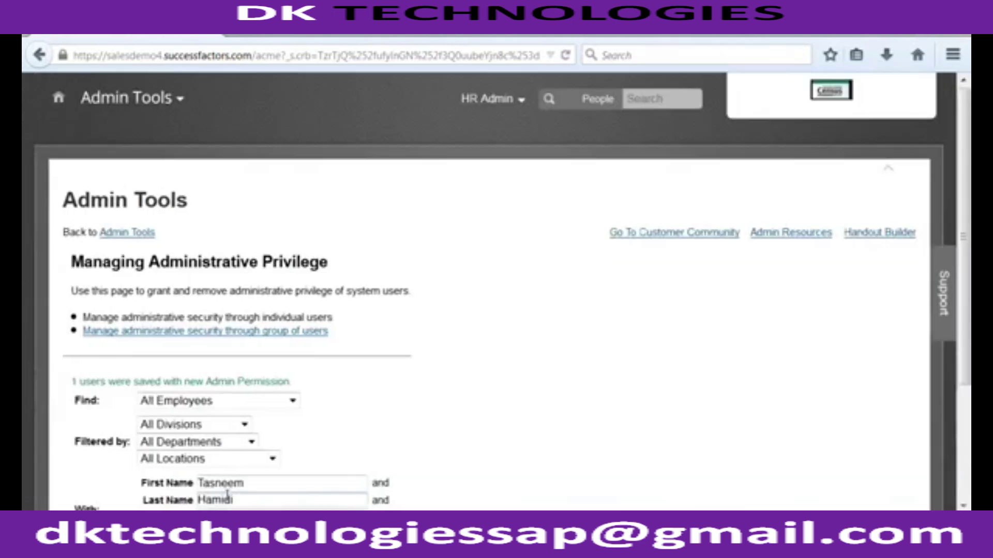
Search for the same Sales employee again and review the admin permissions assigned to that user.
scroll(518, 352, down, 3)
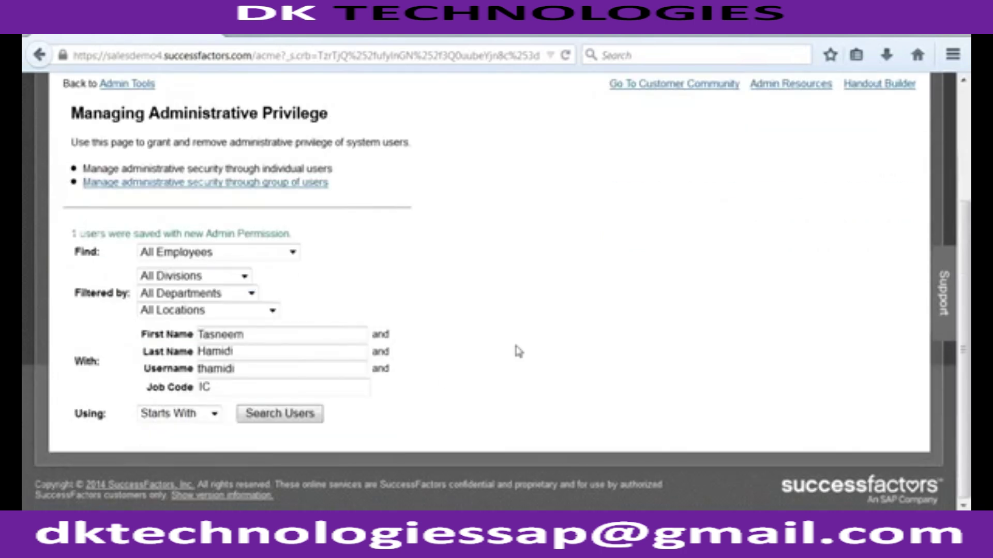
click(311, 417)
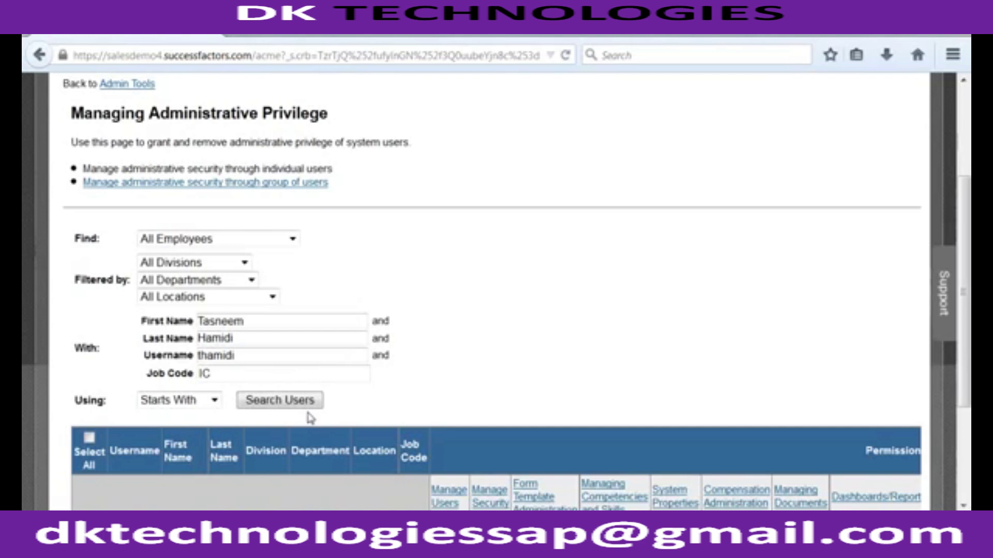
scroll(310, 418, down, 3)
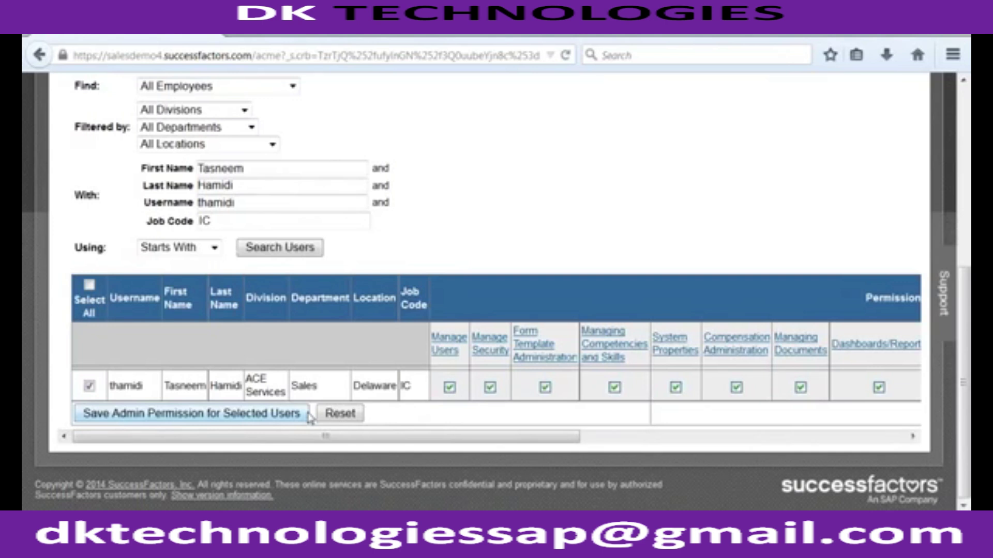
click(307, 413)
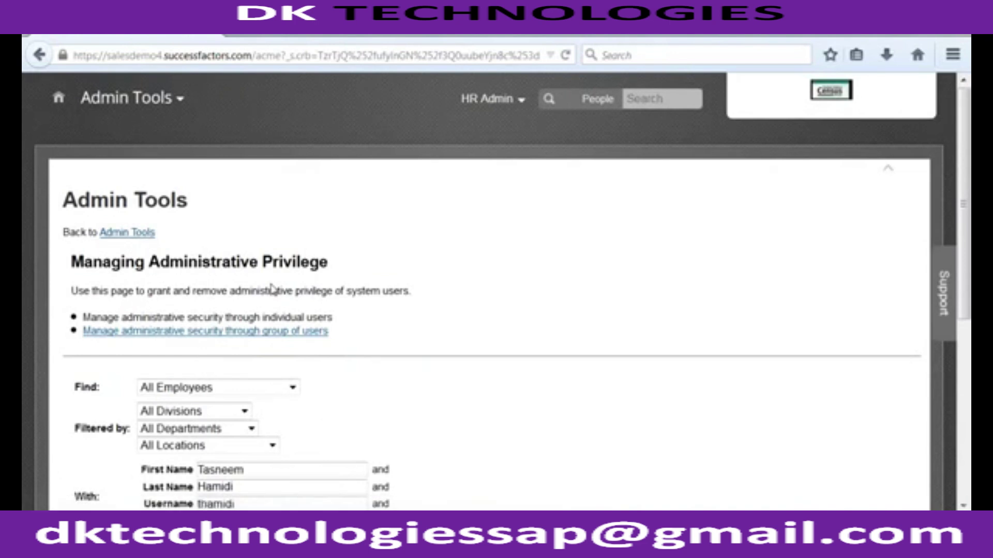
scroll(272, 288, down, 5)
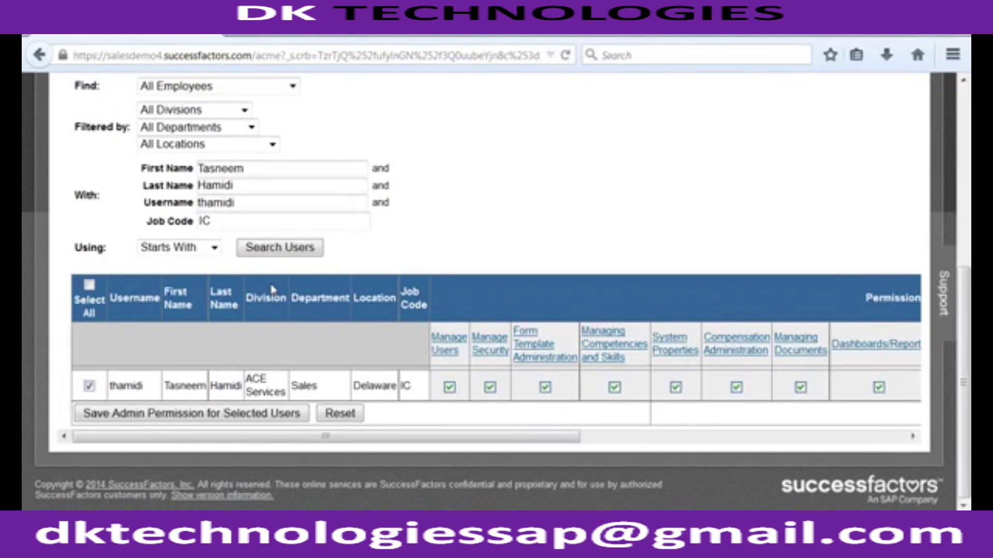
scroll(273, 289, up, 5)
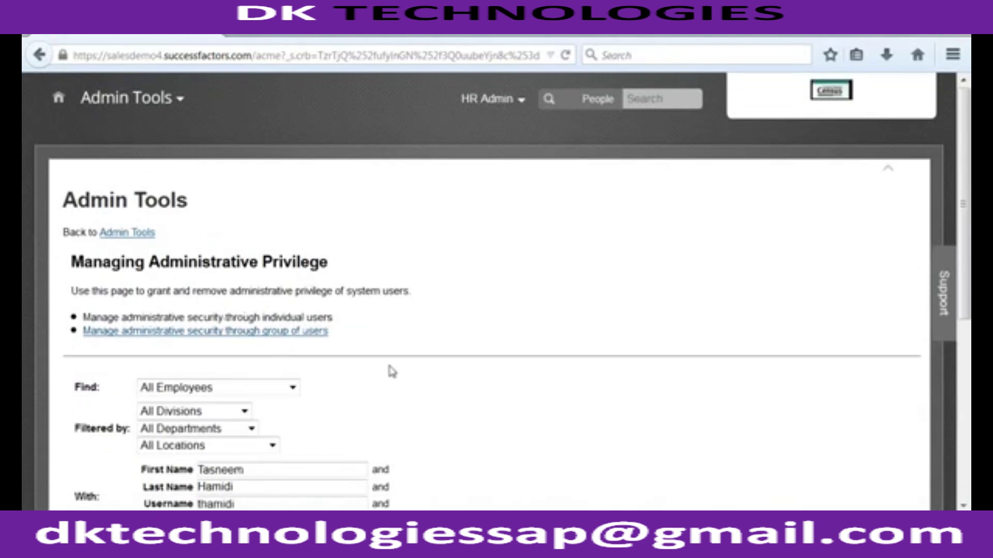
Replace the first name with another employee's and search for the Human Resources user with job code HR-MGR.
scroll(391, 371, down, 2)
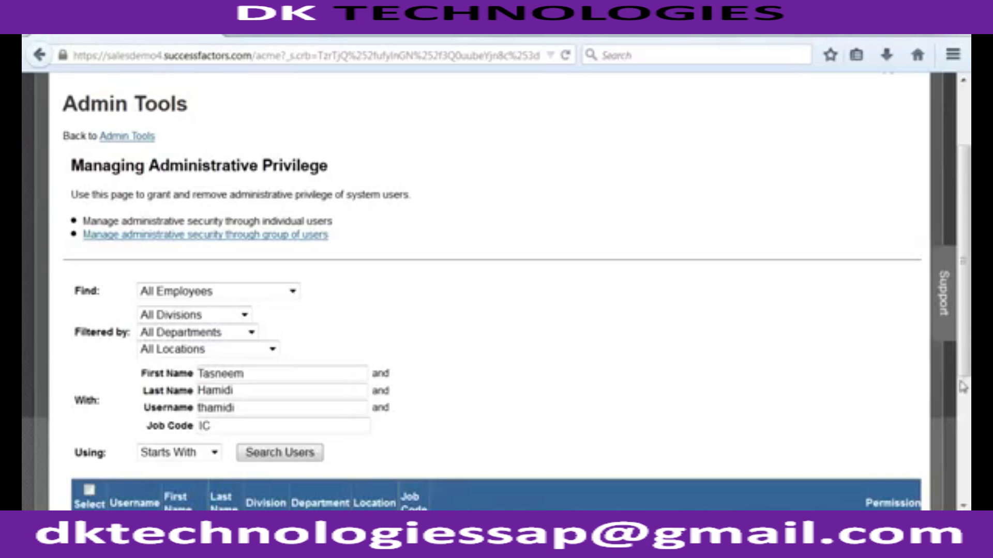
click(334, 371)
key(ctrl+a)
text(Rupesh)
key(Return)
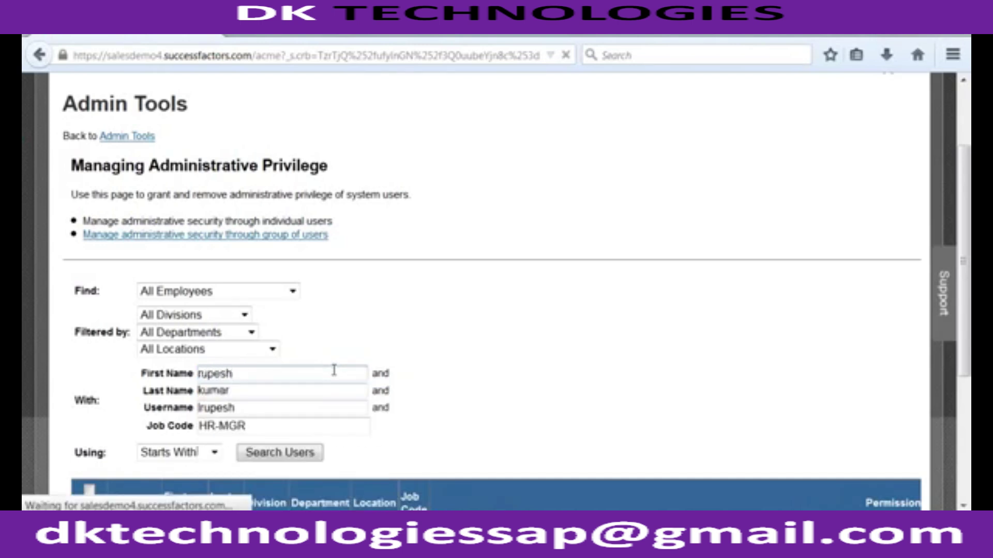
Grant the HR-MGR user Manage Users, Manage Security and Form Template Administration, and save the admin permissions.
scroll(569, 306, down, 5)
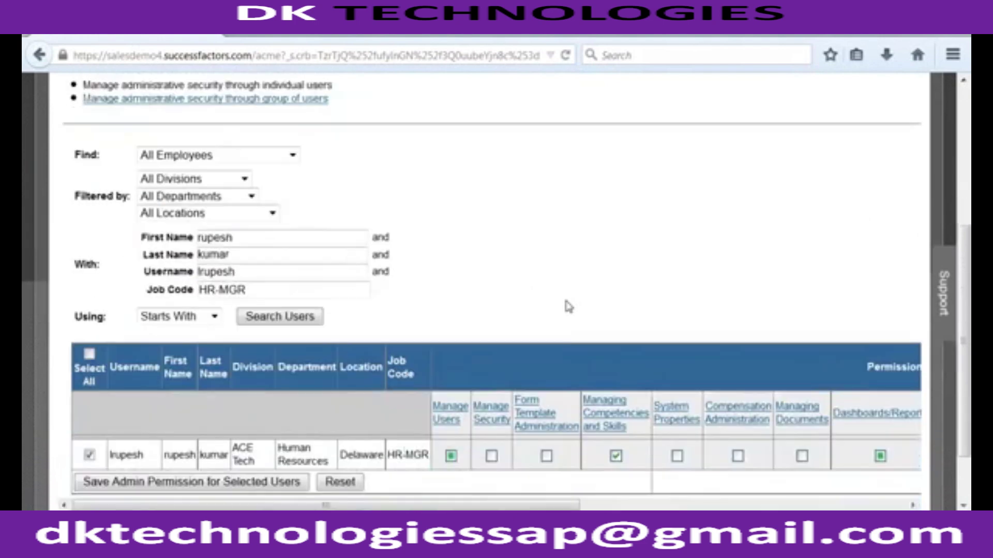
click(451, 387)
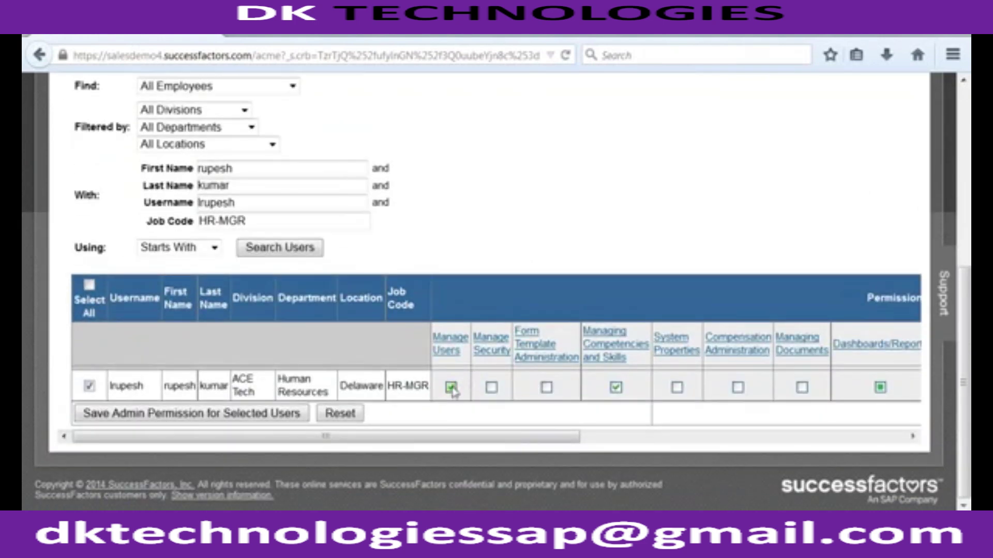
click(492, 389)
click(546, 389)
click(268, 413)
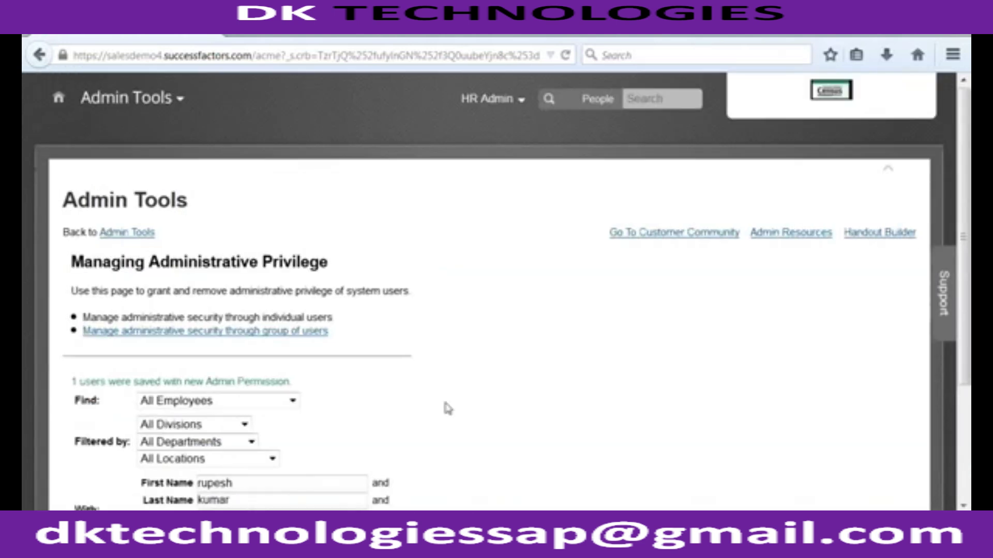
Replace the first name with another Human Resources employee's, picking the suggested match, and search for that user.
scroll(442, 396, down, 3)
click(300, 333)
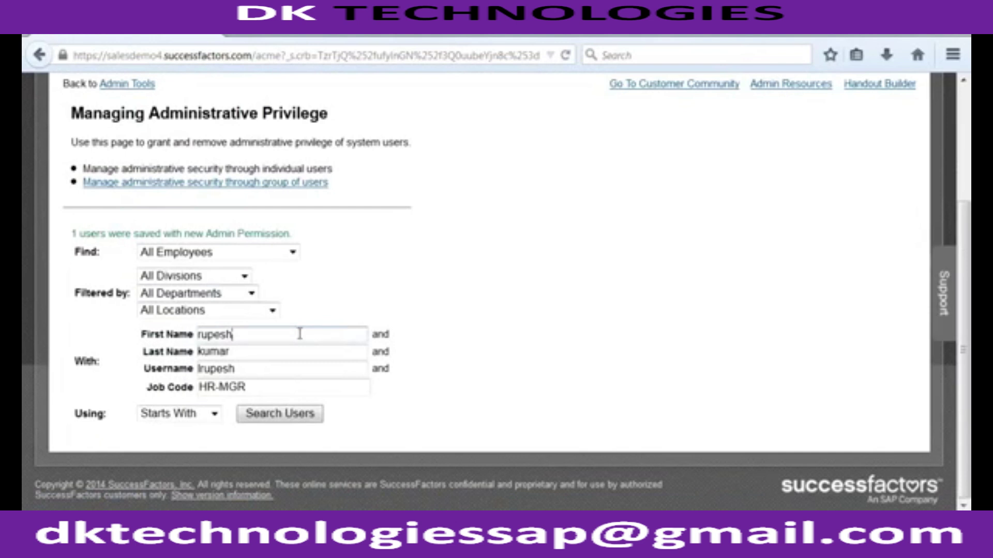
double_click(299, 333)
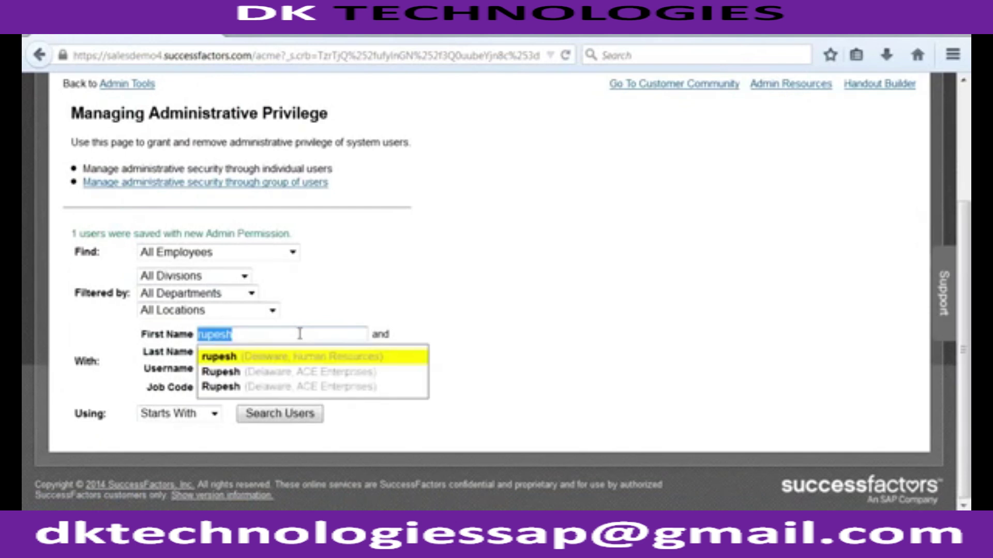
text(deepal)
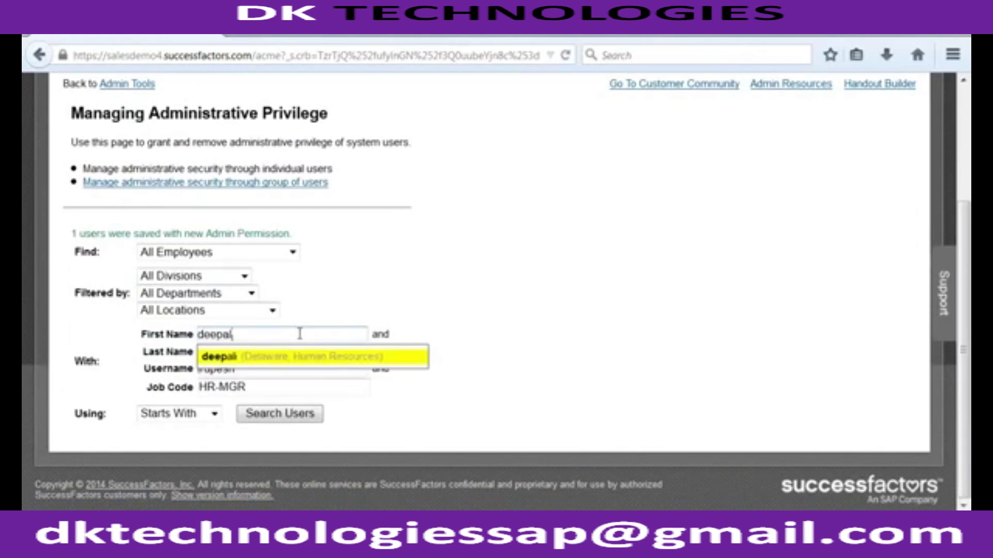
key(Return)
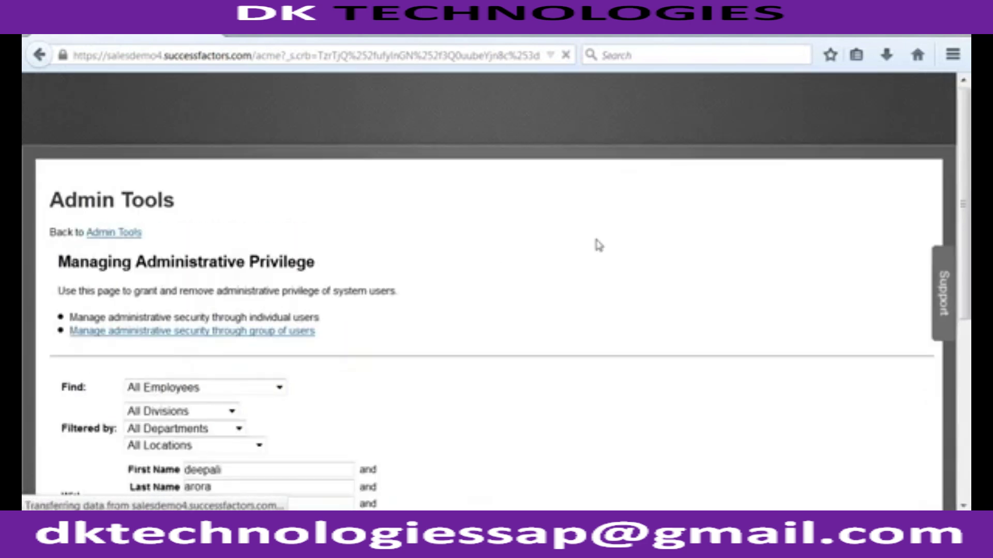
Set Manage Users, Manage Security and Form Template Administration for the found HR-MGR user, save the admin permissions and return to Admin Tools.
scroll(594, 244, down, 6)
click(451, 387)
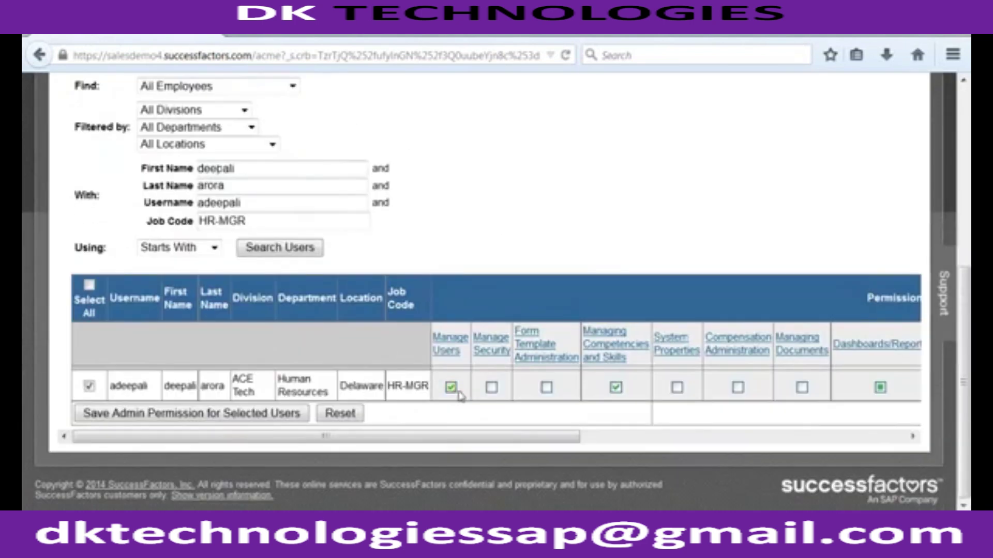
click(492, 389)
click(546, 388)
click(269, 419)
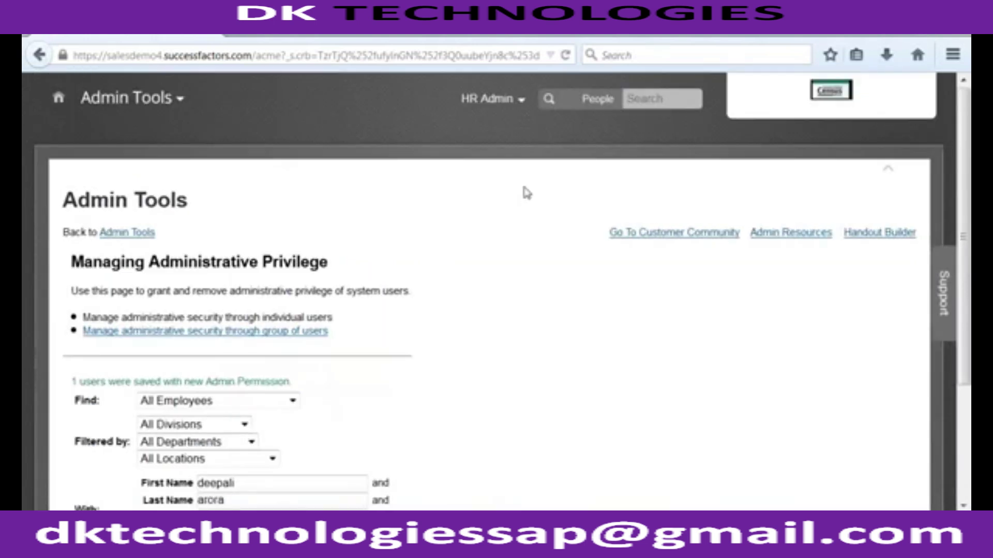
click(134, 232)
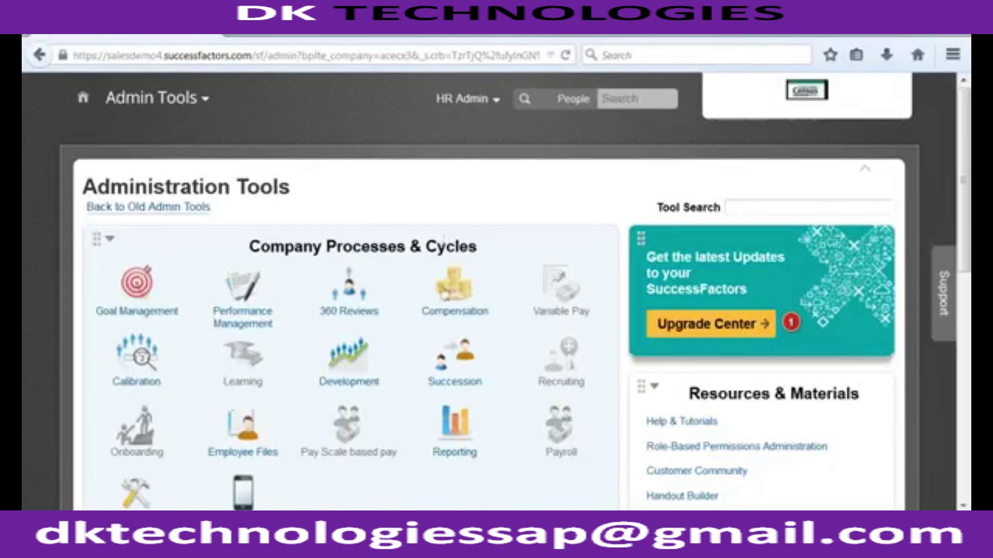
Switch to Notepad and replace all notes with the lines "Administrative Domain Seurity Frame work." and "RBP - Role Based Permission.".
key(alt+Tab)
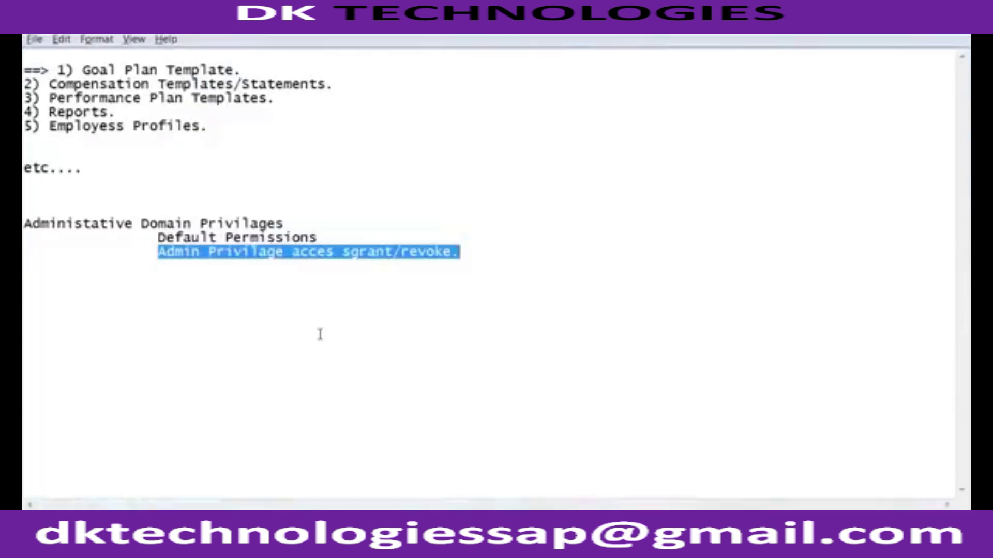
key(ctrl+a)
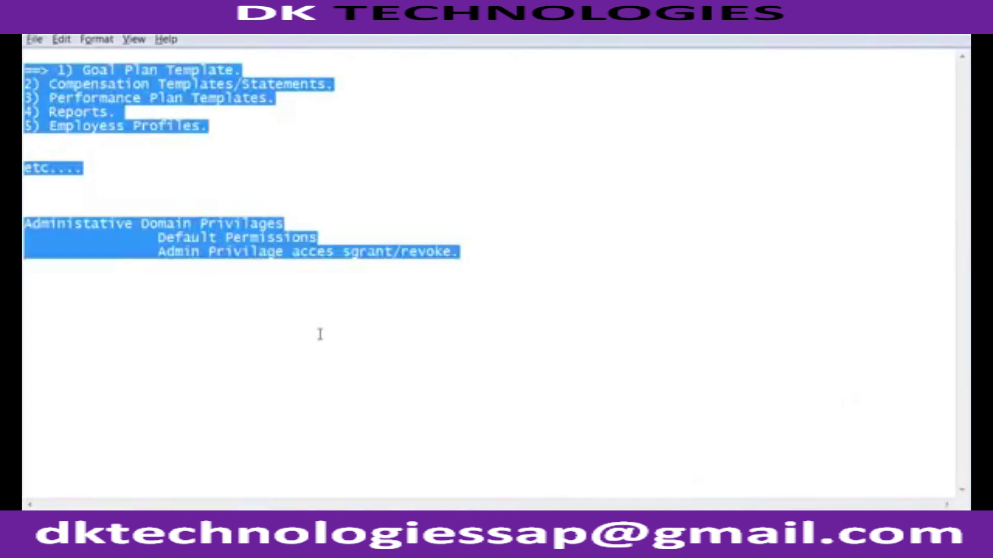
key(Delete)
text(Adm)
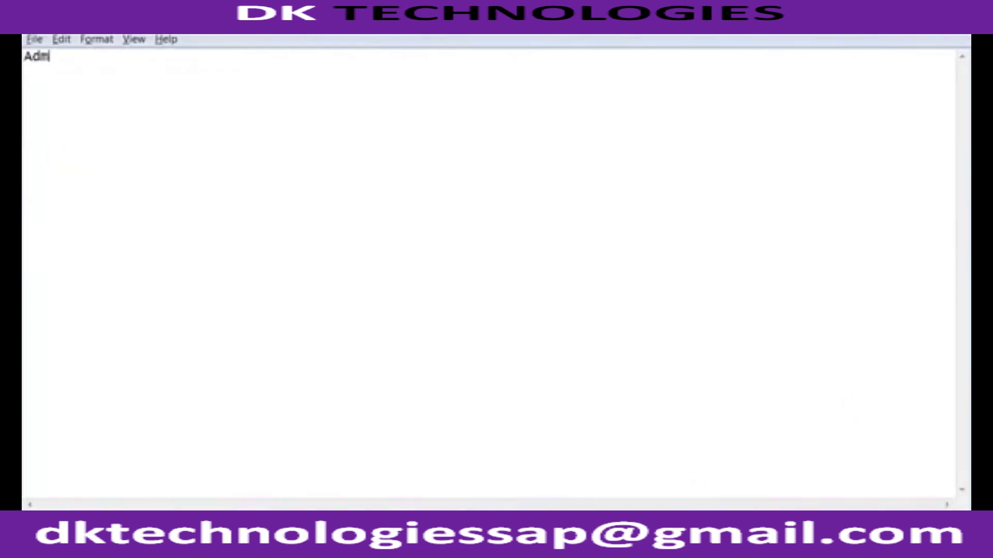
text(inistrative Dom)
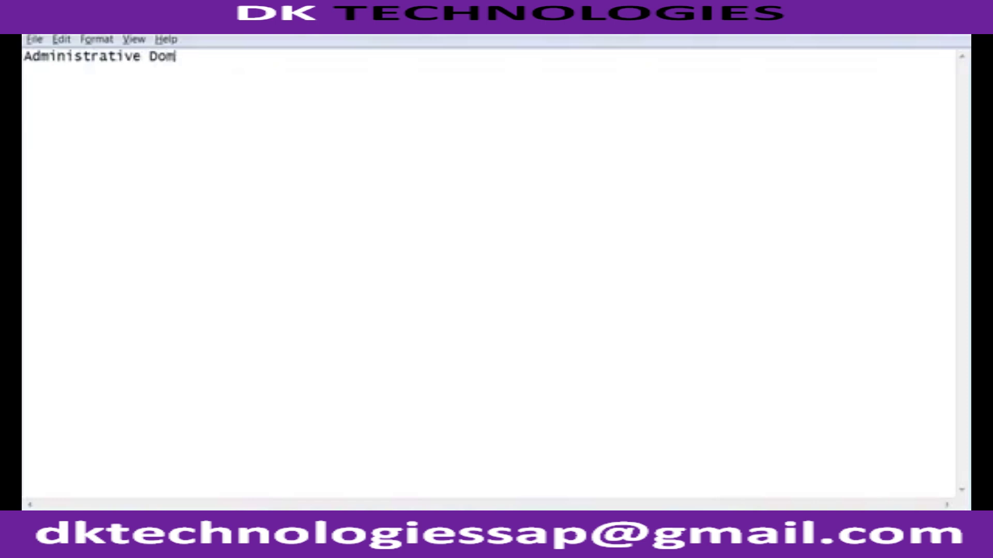
text(ain Seurity Frame work.)
key(Return)
key(Return)
text(RBP - Role Based Permission.)
key(Return)
key(Tab)
key(Tab)
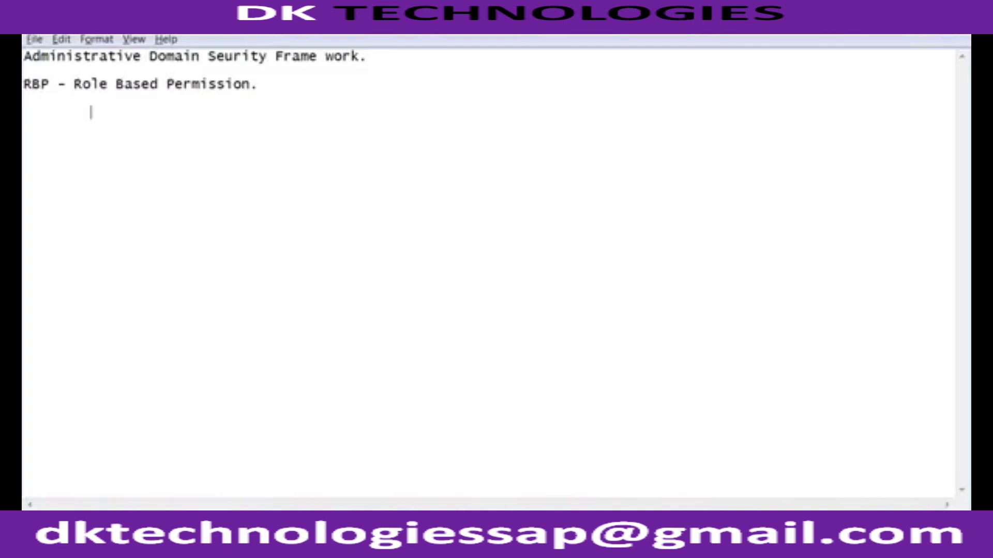
Write "Define Permissions Roles ---" on a new line below the RBP heading.
key(Return)
text(Role Based Permiss)
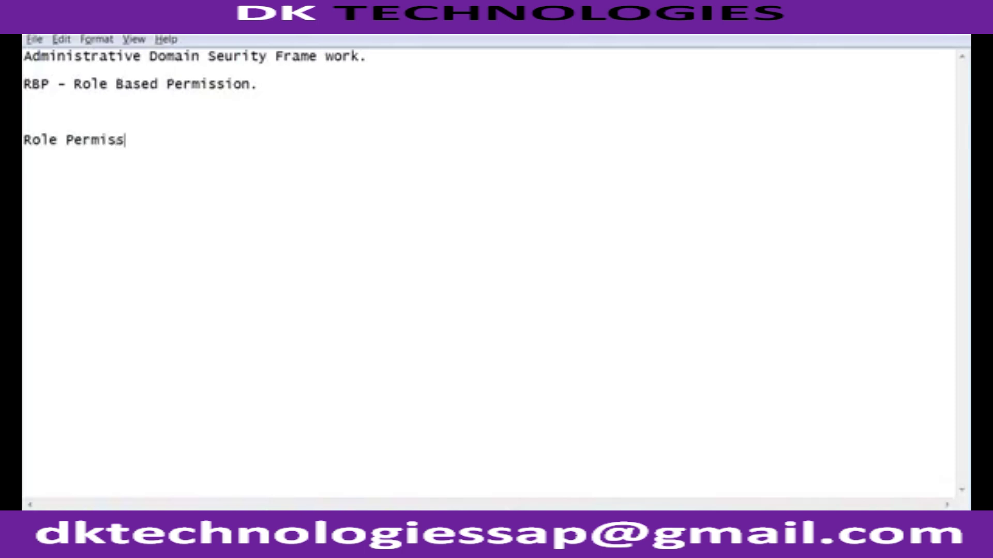
key(shift+Home)
text(Role)
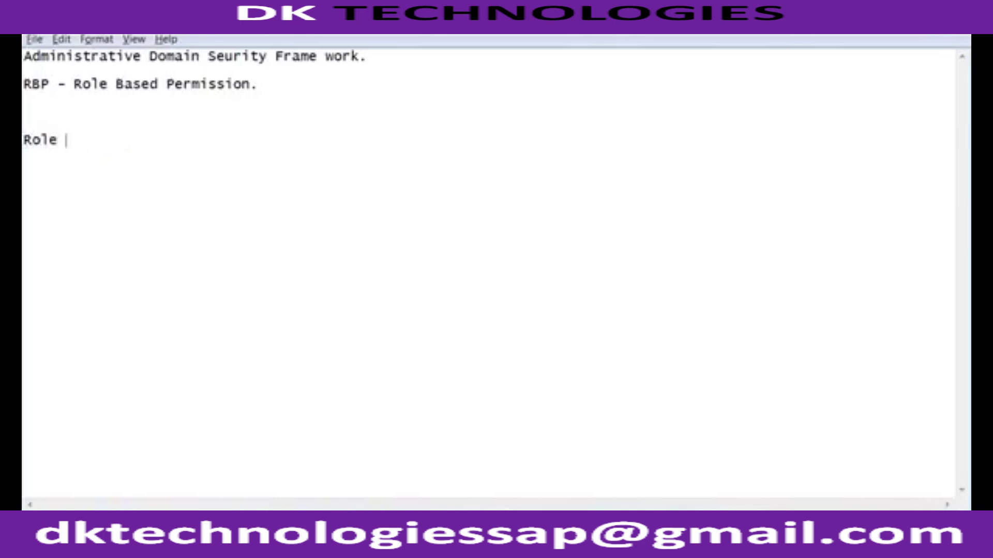
key(Home)
text(Define Permissions)
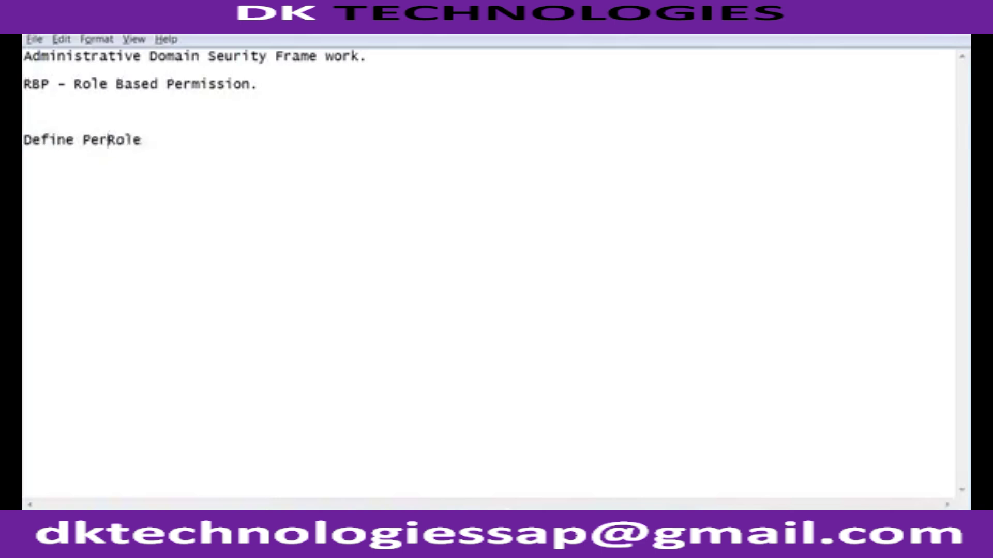
key(End)
key(BackSpace)
text(s   --- )
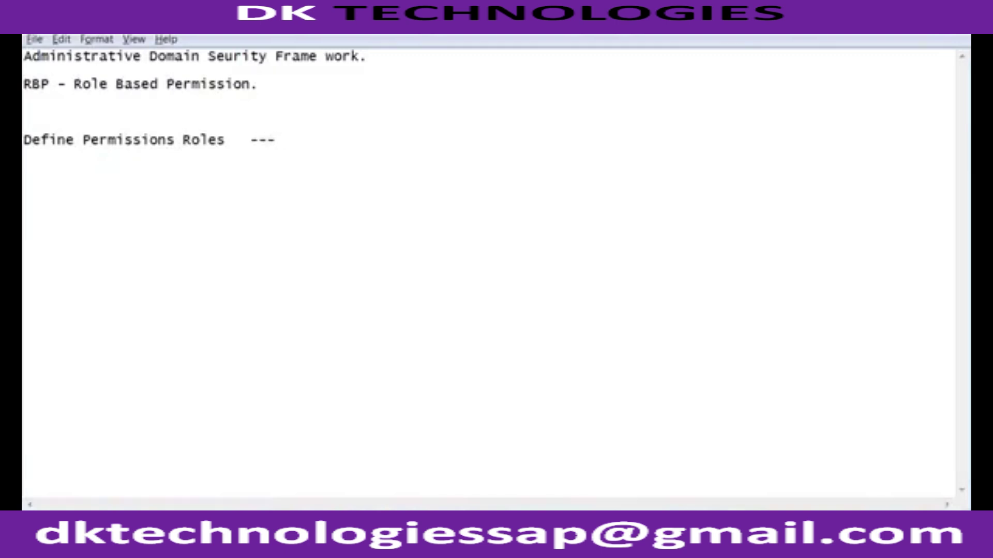
Complete the Define Permissions Roles line with "Employee Information Object. --- EDIT/Delete/Create.".
text(Employe)
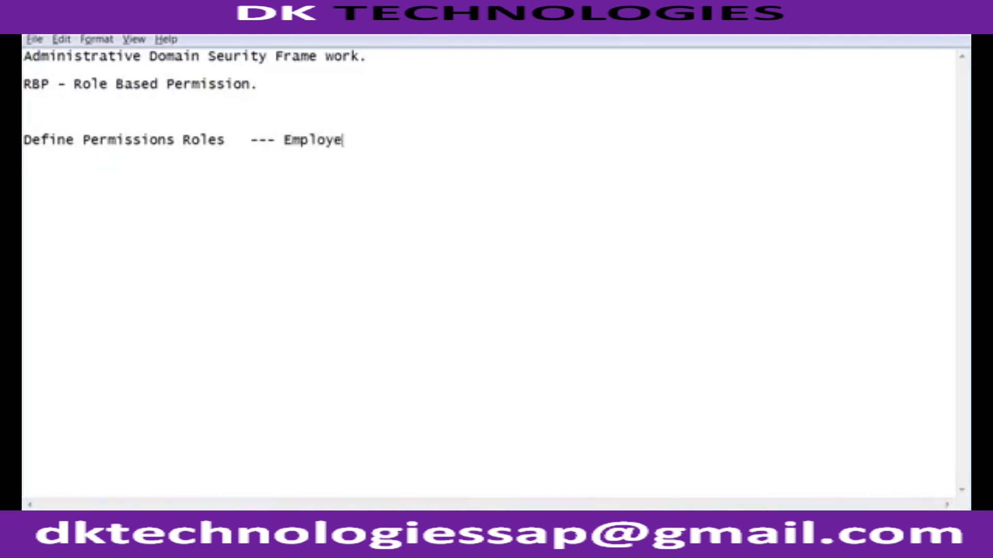
text(e Information Object.)
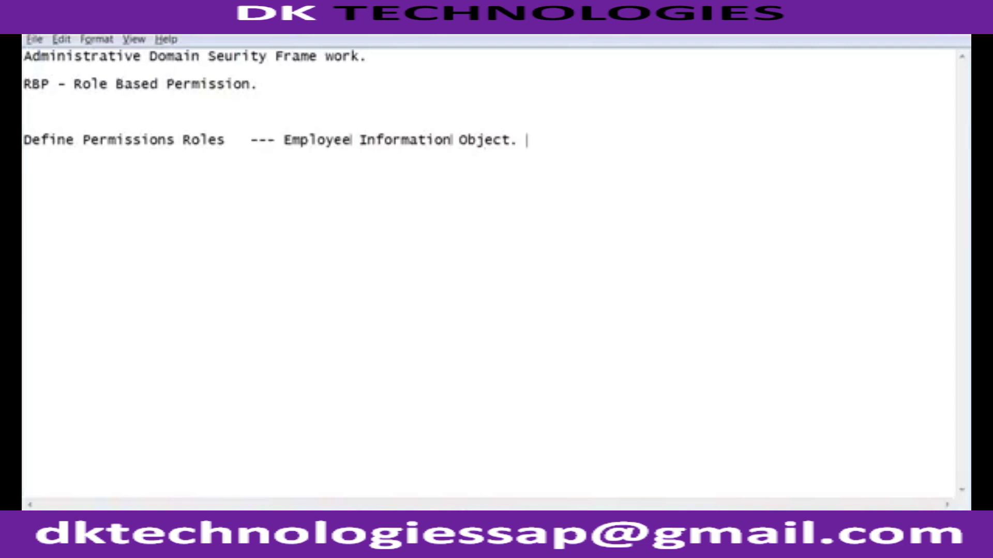
text(--- )
text(EDIT)
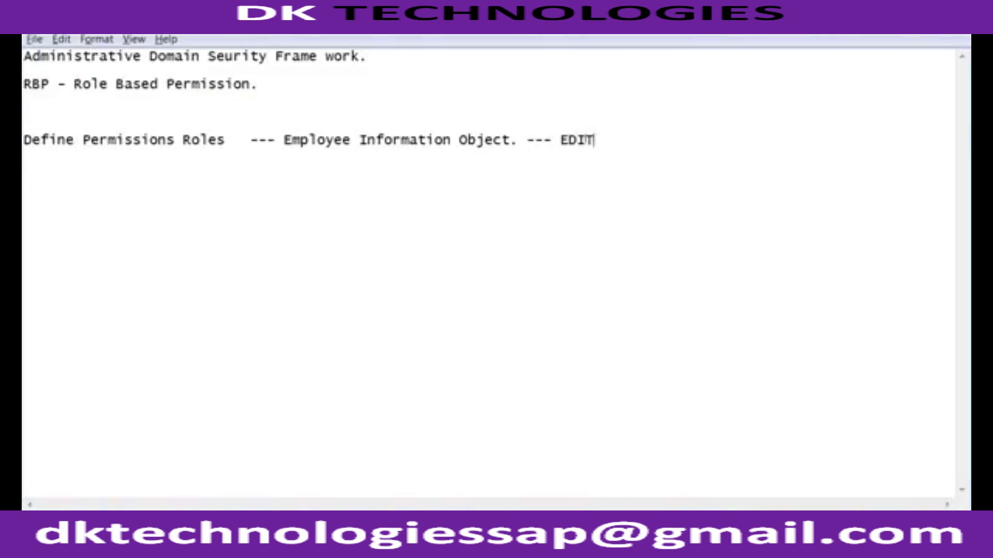
text(/Delete/Create for)
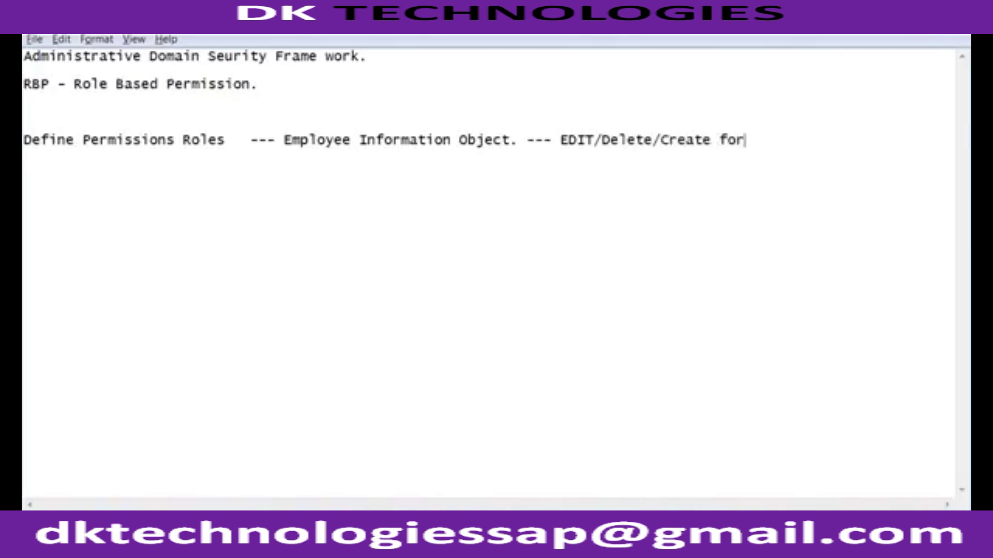
key(BackSpace)
key(BackSpace)
key(BackSpace)
key(BackSpace)
text(.)
Delete the two heading lines above the permission roles note and insert "-- XYZ" after "Define Permissions Roles".
key(Up)
key(Up)
key(Home)
key(shift+Up)
key(shift+Up)
key(shift+Up)
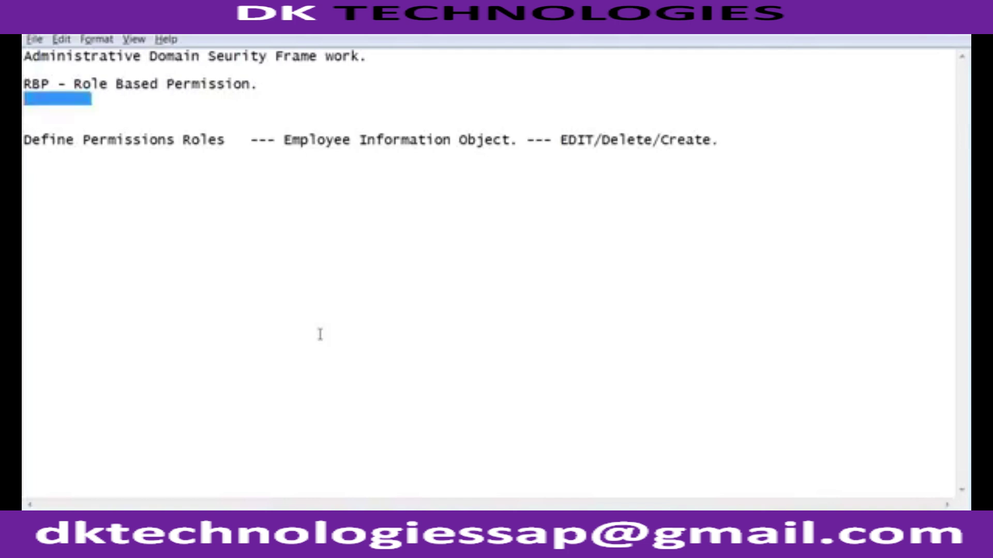
key(shift+Up)
key(Delete)
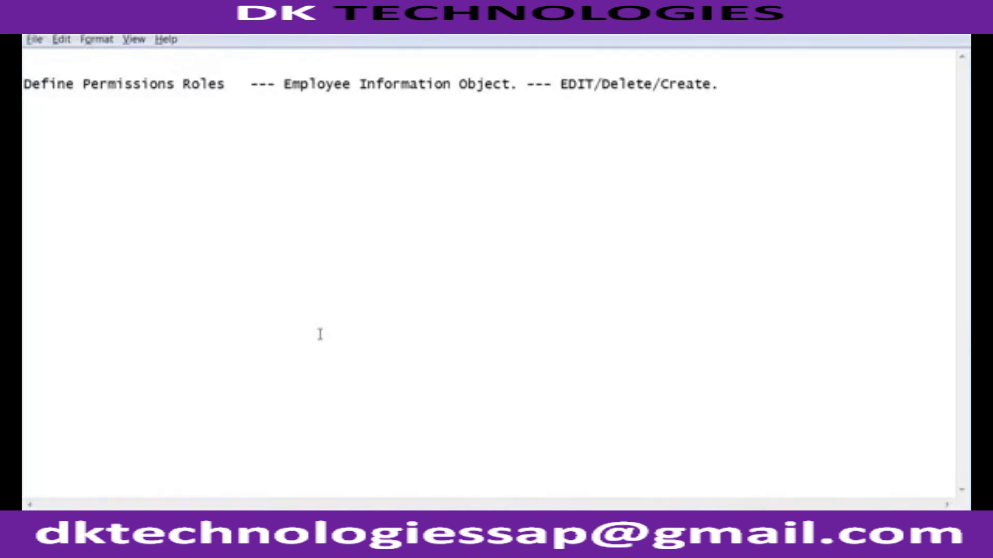
click(233, 84)
text(-- XYZ)
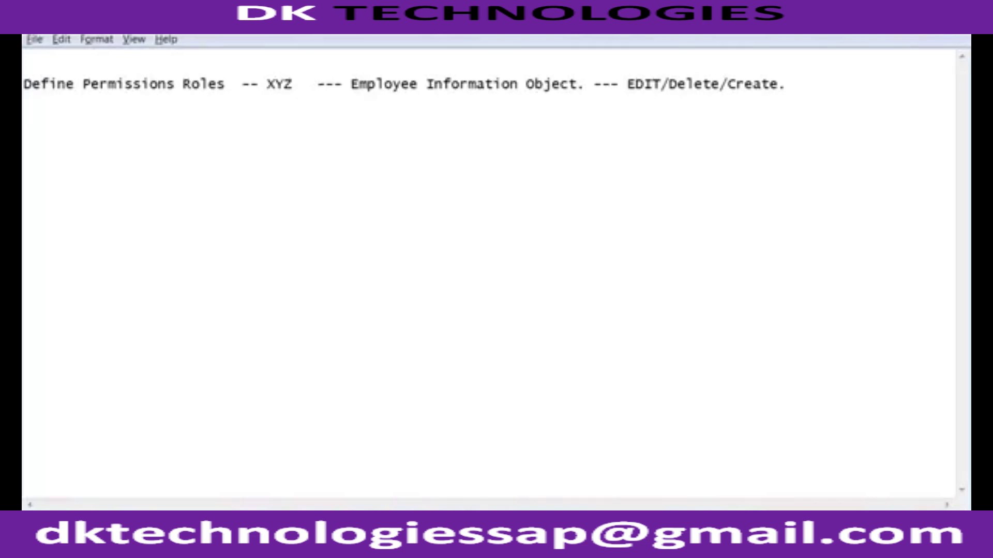
Add the line "Permission Group ---> ABC PERMISSION GROUP -->" a few lines below the permission roles note.
key(Return)
key(Return)
key(Return)
text(D)
key(BackSpace)
text(Permission Group ---> )
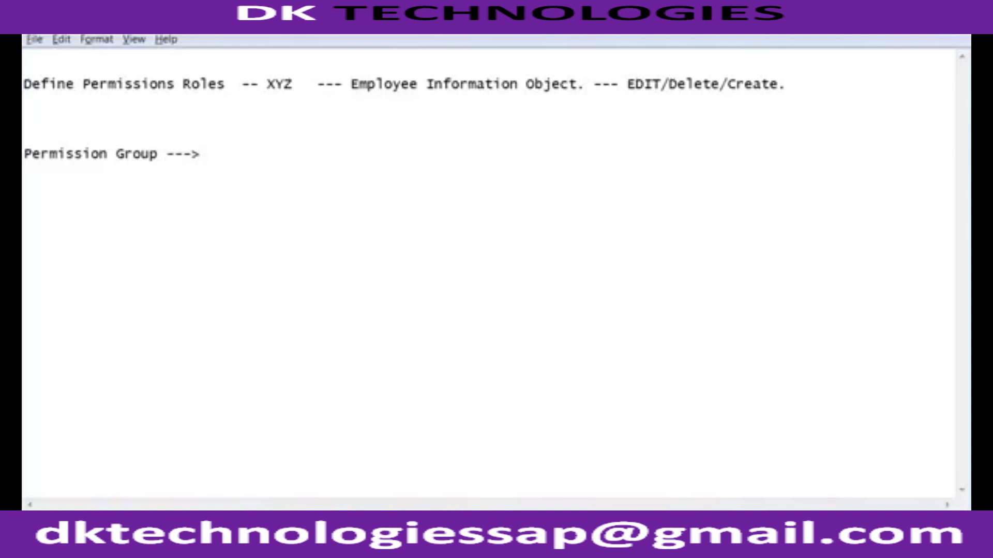
text(ABC )
text(PERMI)
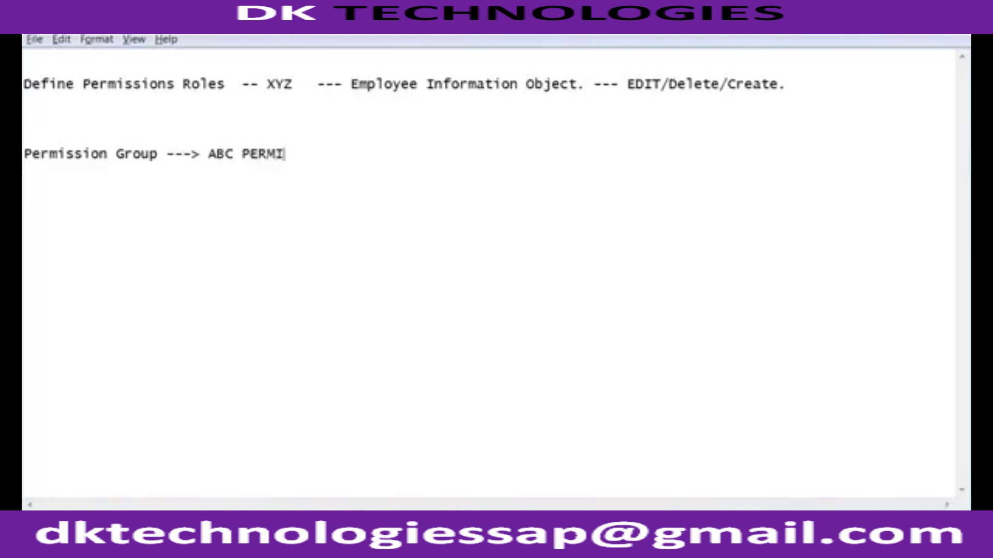
text(SSION GROUP --> )
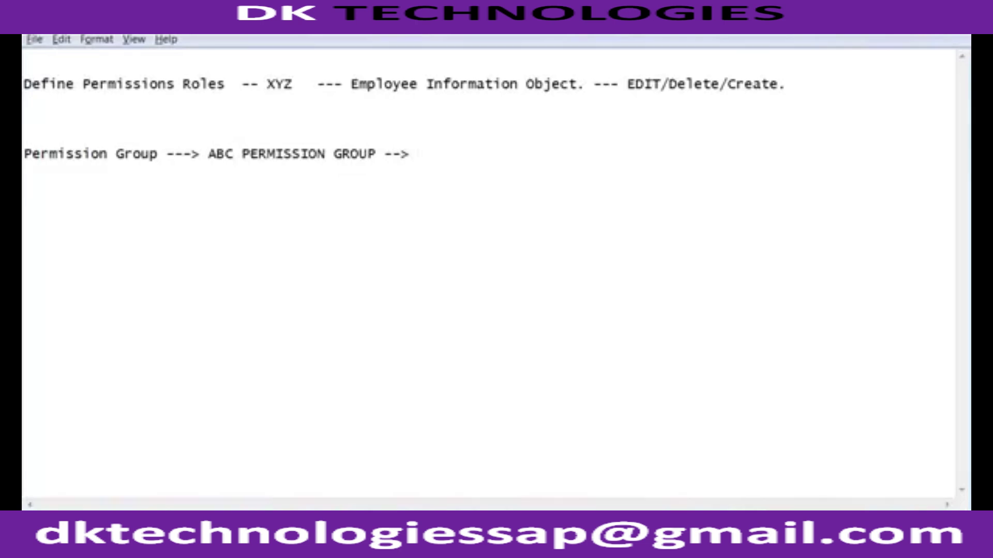
Complete the Permission Group line with "GROUP Based on Username/Division/Department/Location/country/".
text(GROUP Based on )
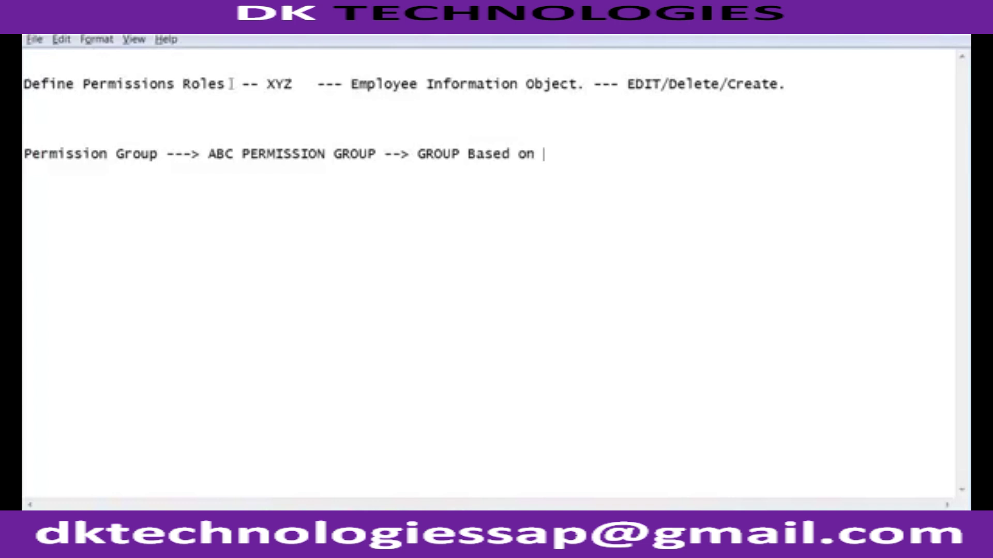
text(Username/)
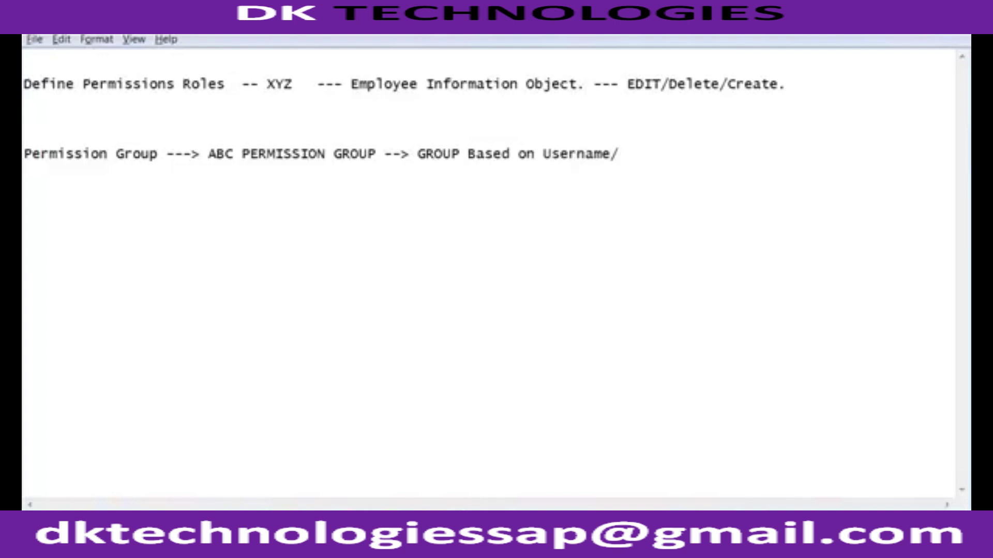
text(Division/Department/Loc)
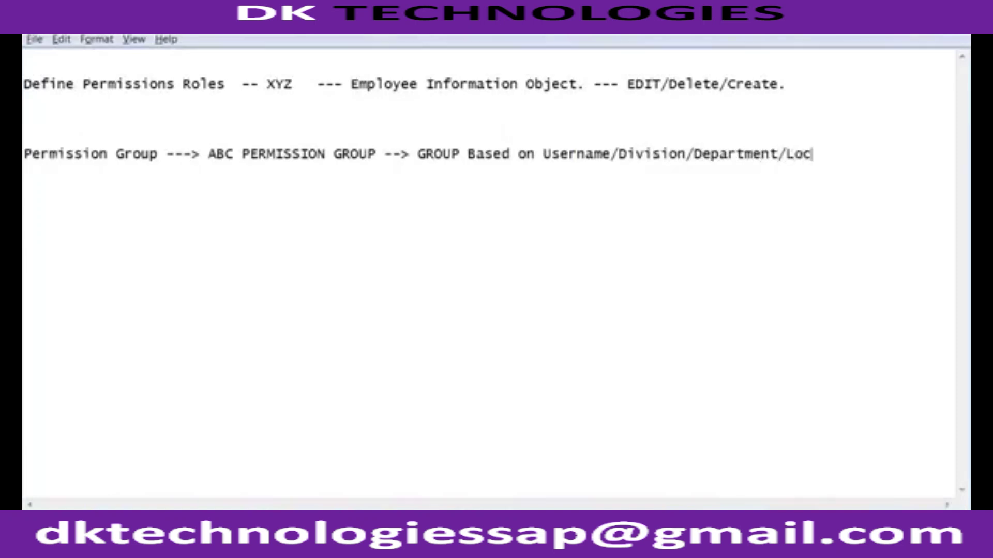
text(ation/country/)
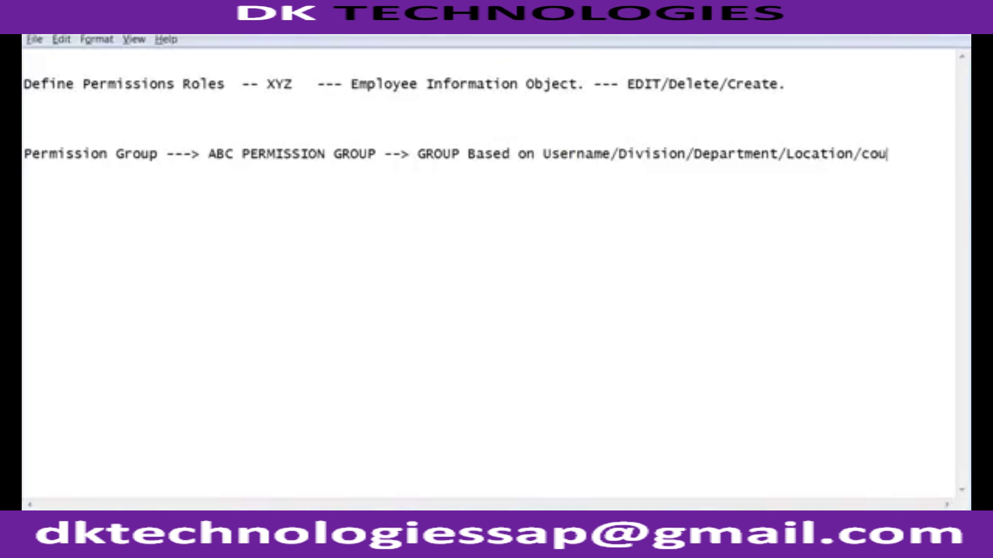
key(Tab)
key(Tab)
key(Tab)
key(Tab)
key(Tab)
key(Tab)
Add the line "Permission Roles <--- Permission Group <---- (USERS)." below the group note and select it.
key(Return)
key(Return)
key(Return)
text(P)
key(BackSpace)
text(P)
key(BackSpace)
text(Permission Roles <--)
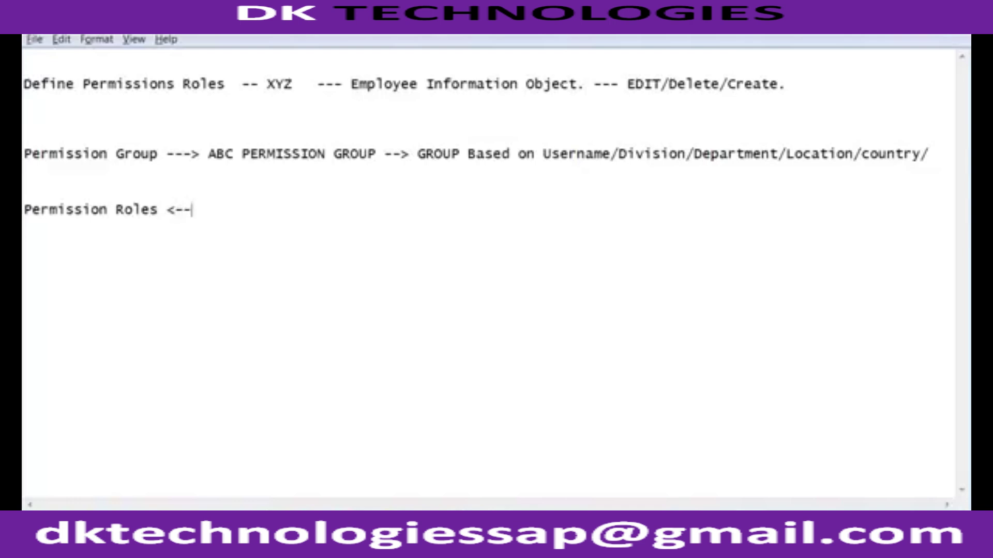
text(- Permissio)
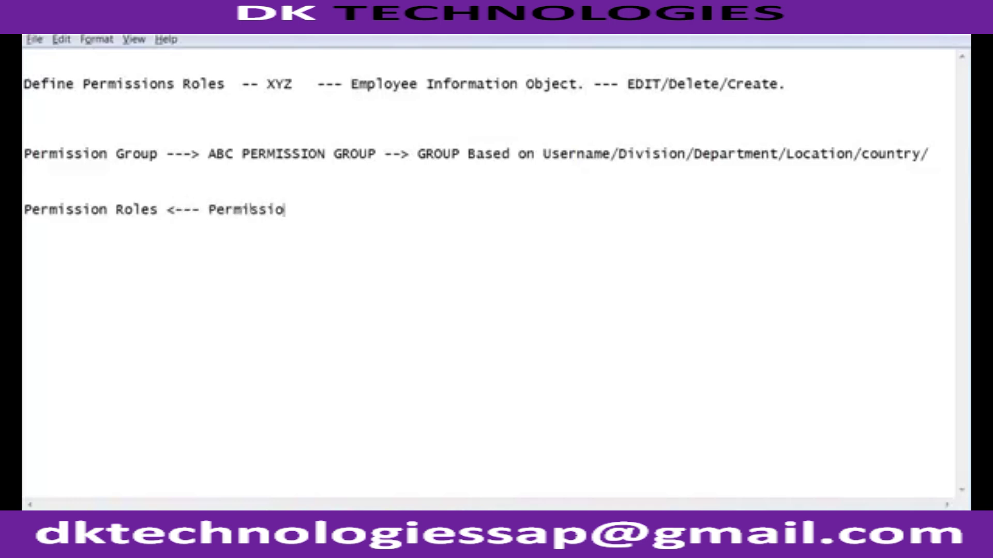
text(n Group.)
key(BackSpace)
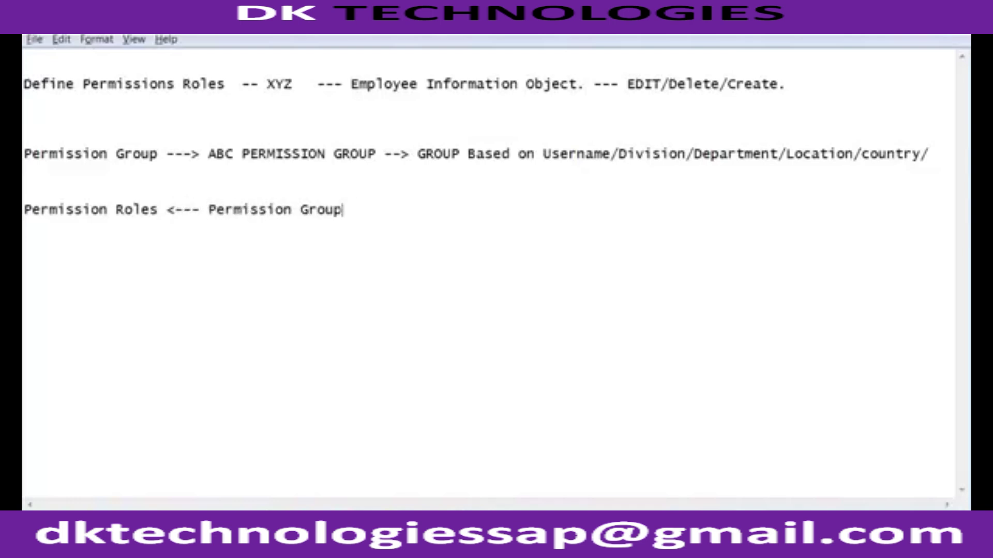
text(<---- (USERS).)
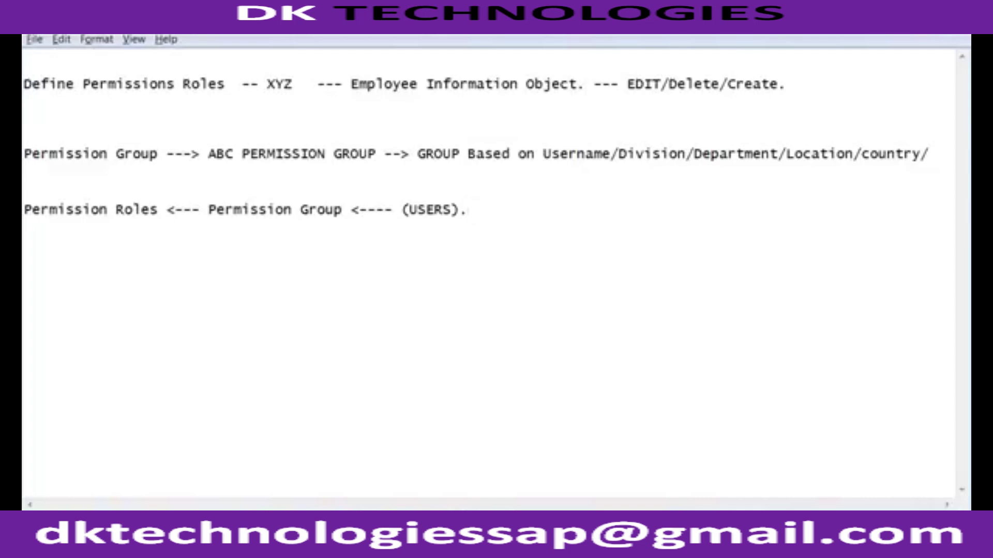
key(shift+Home)
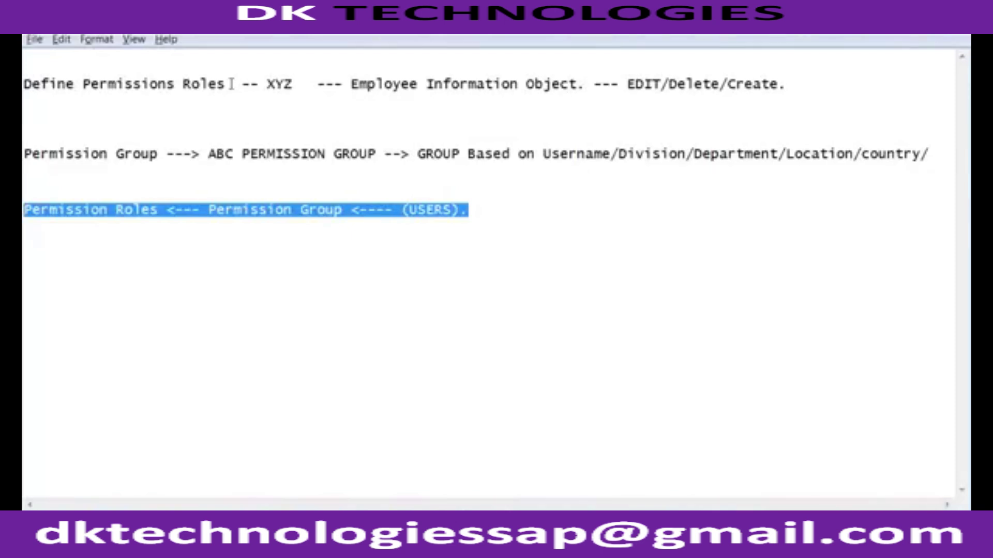
Add the heading "RBP Role Based Permission::" above the permission roles note and select it.
click(139, 63)
key(BackSpace)
text(RBP Role Based Permission::)
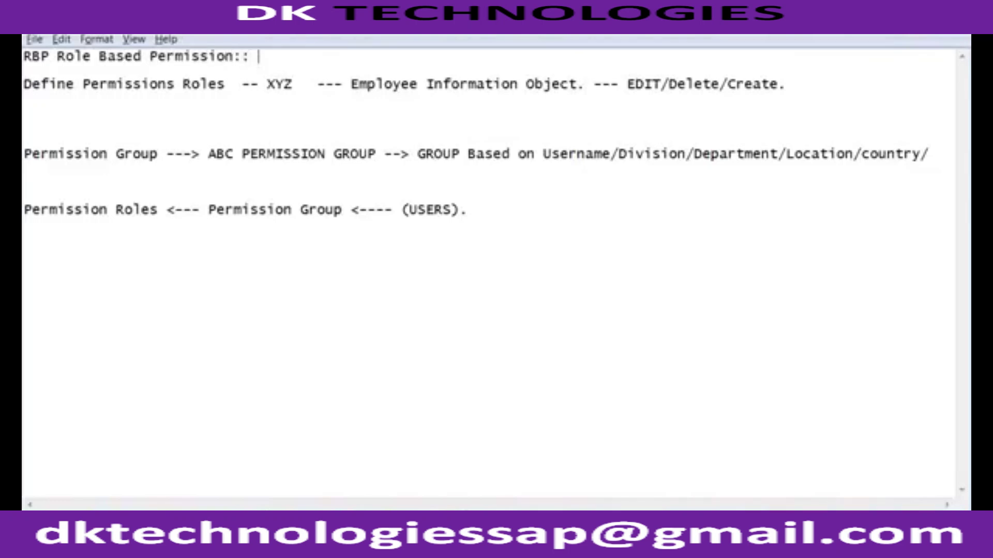
key(shift+Home)
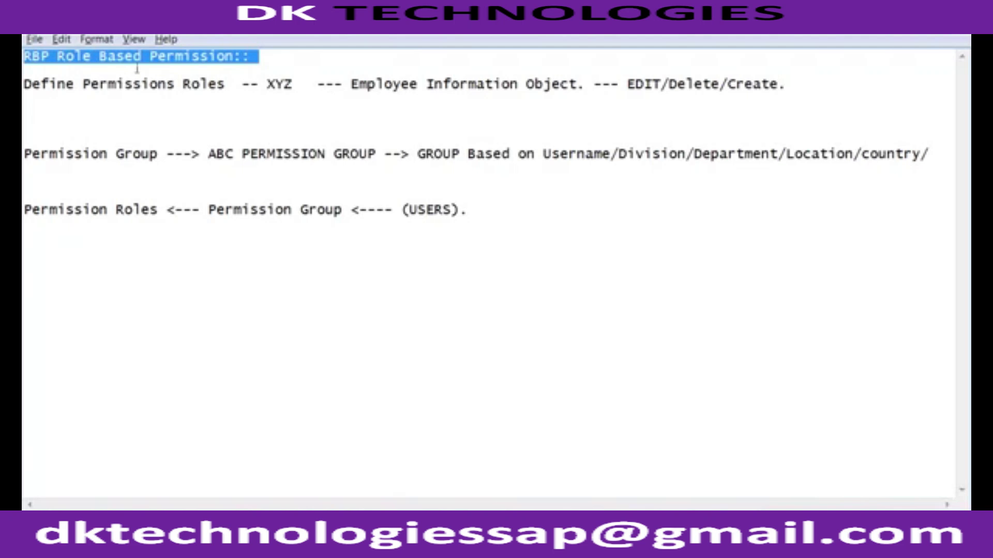
Switch to the SuccessFactors provisioning page in the browser and search the company settings for "Role Based".
key(alt+Tab)
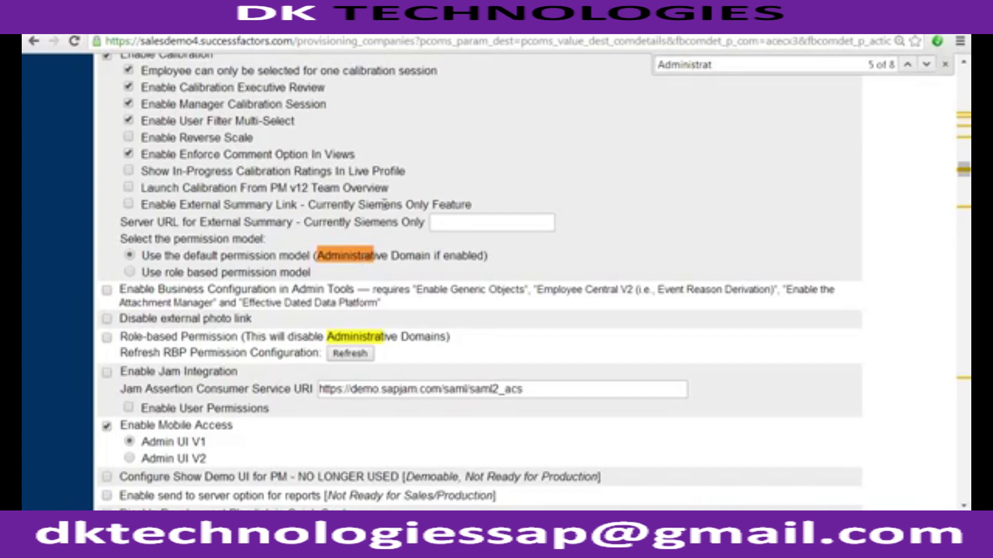
key(ctrl+f)
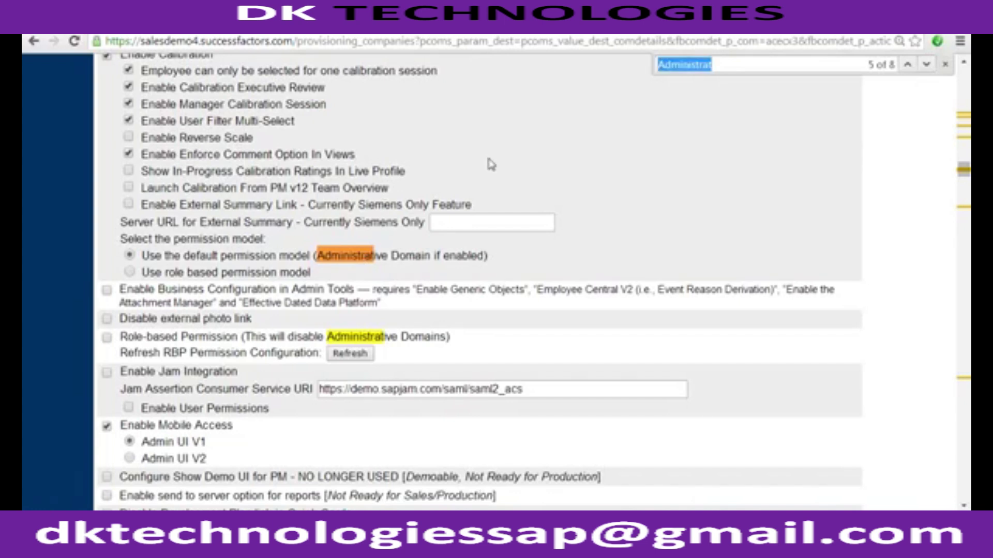
text(Role Based)
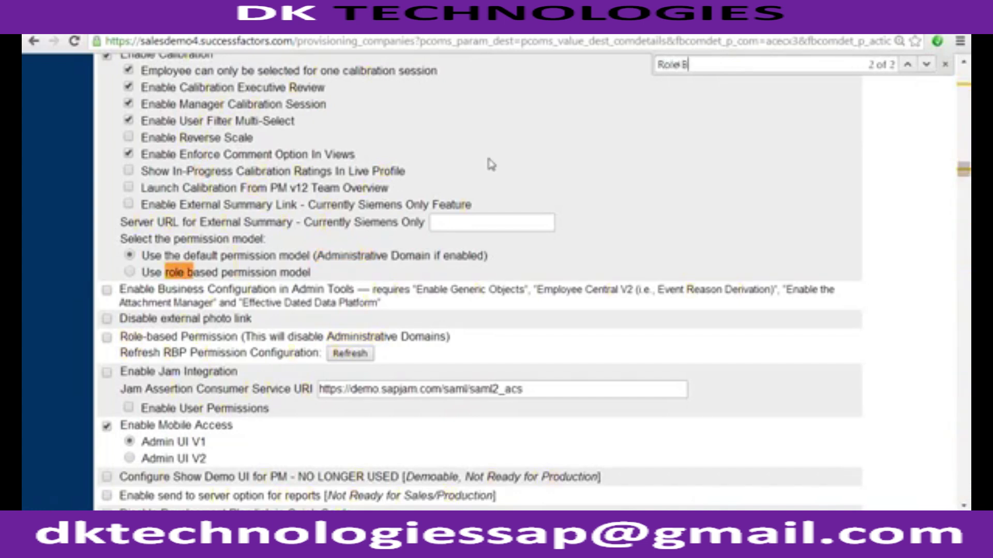
key(Return)
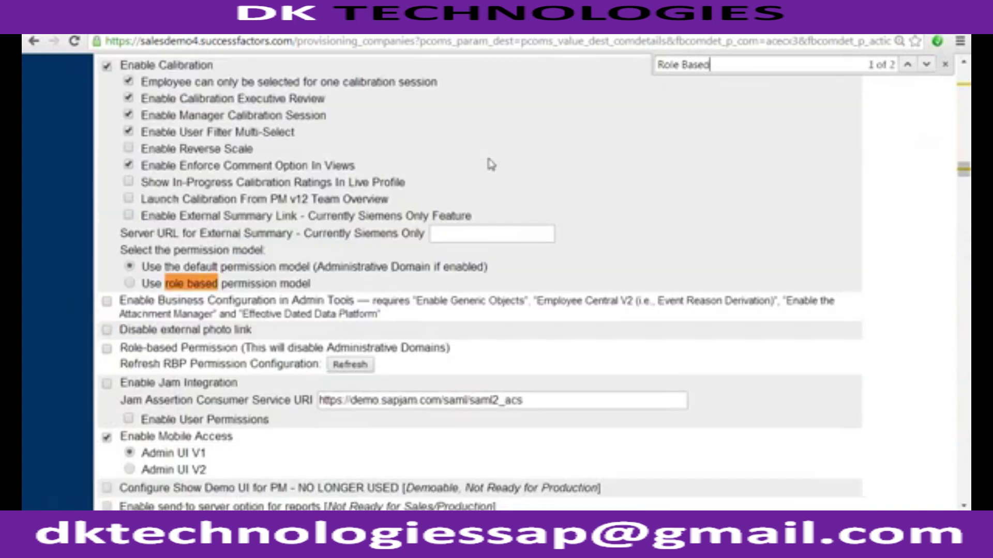
key(Return)
key(Return)
key(Return)
key(Return)
Try to enable the role based permission model and the Role-based Permission feature, and save the feature settings.
click(129, 283)
click(107, 349)
scroll(922, 291, up, 5)
scroll(922, 291, up, 15)
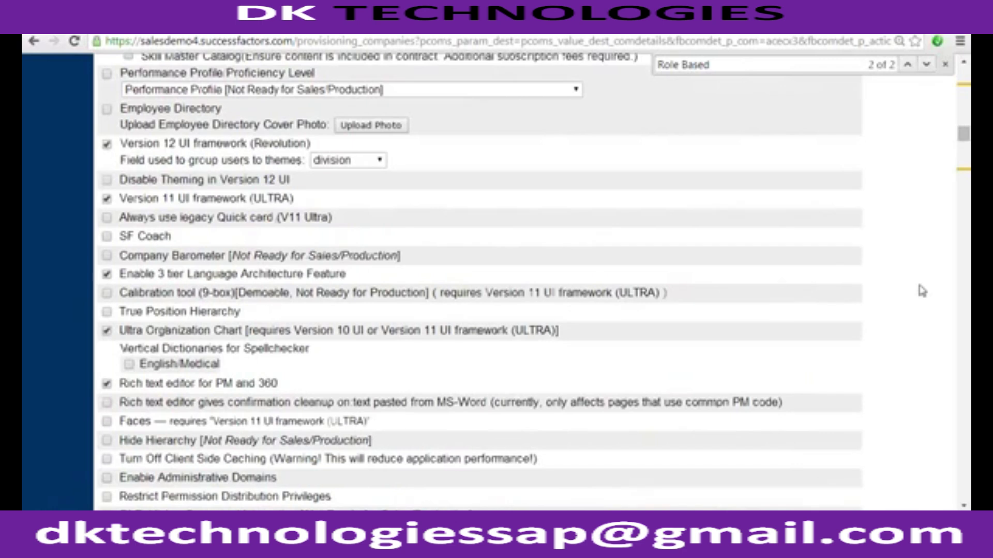
scroll(922, 291, up, 15)
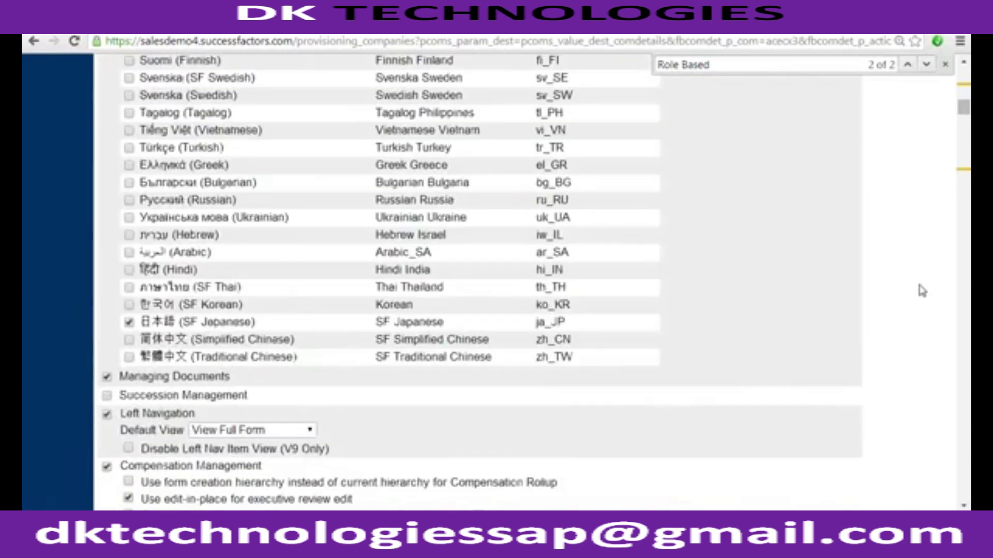
scroll(922, 291, up, 15)
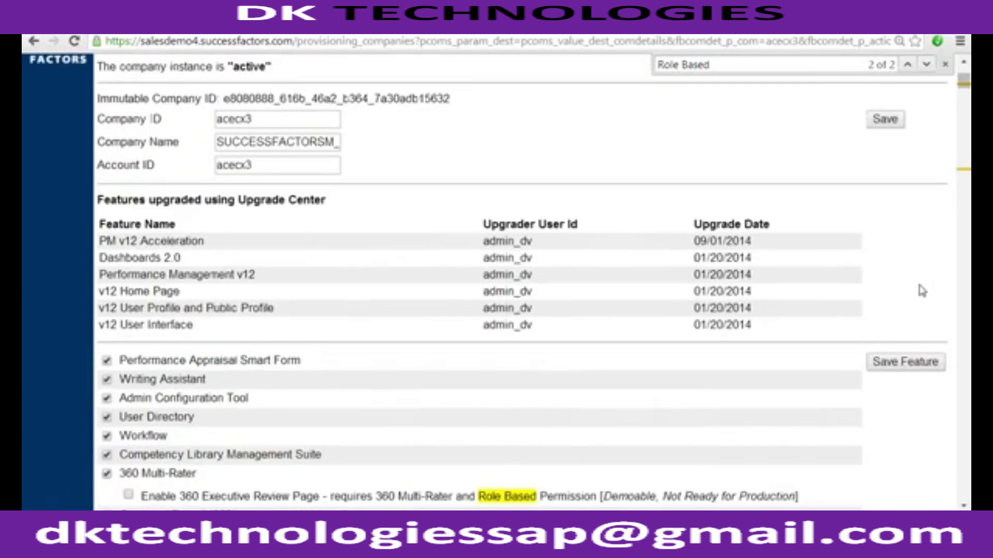
click(909, 364)
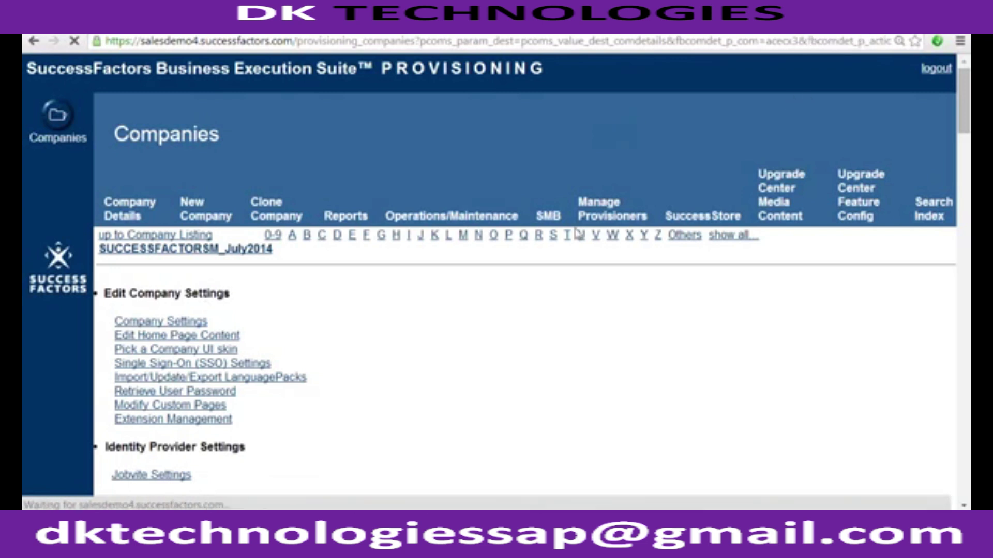
Search the company settings for "Role" to locate the Role-based Permission options.
key(ctrl+f)
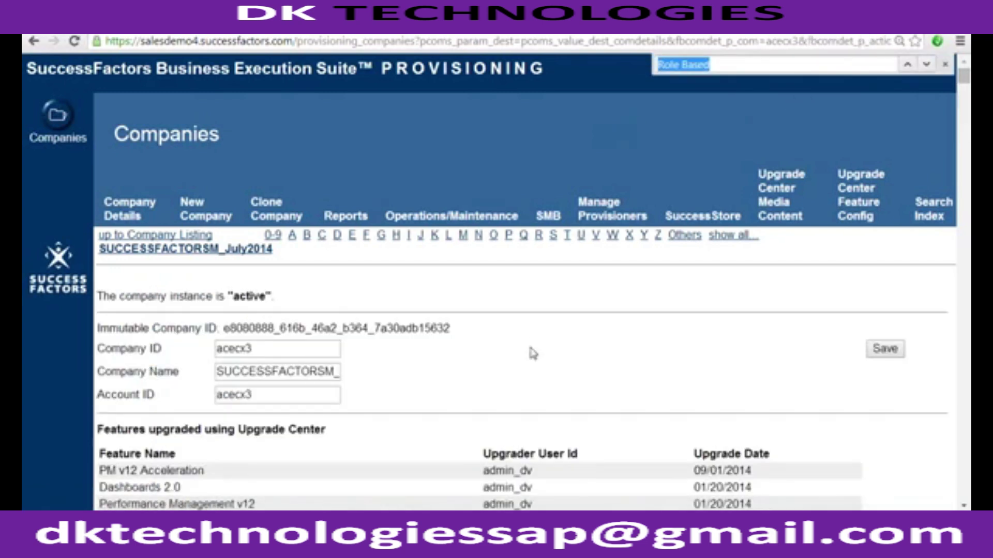
text(Role)
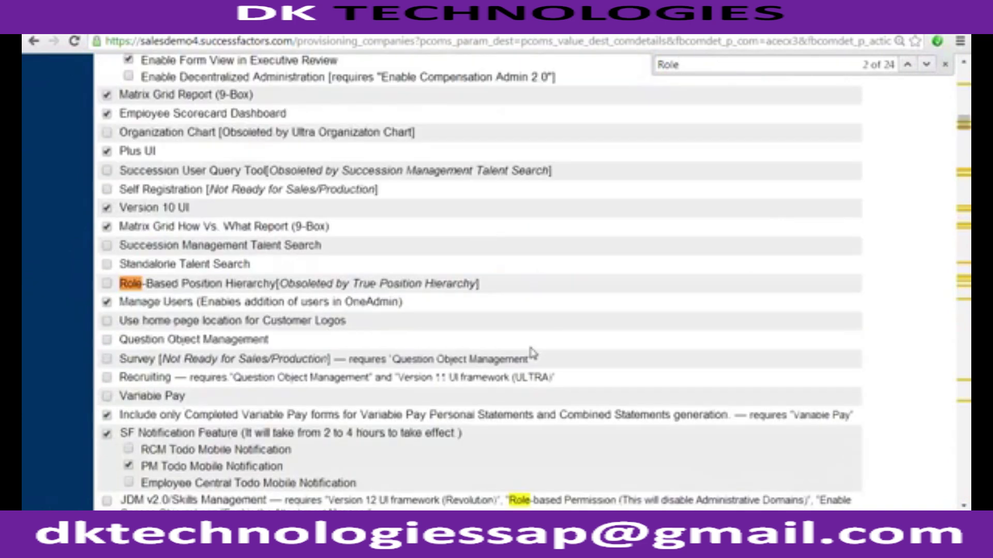
key(Return)
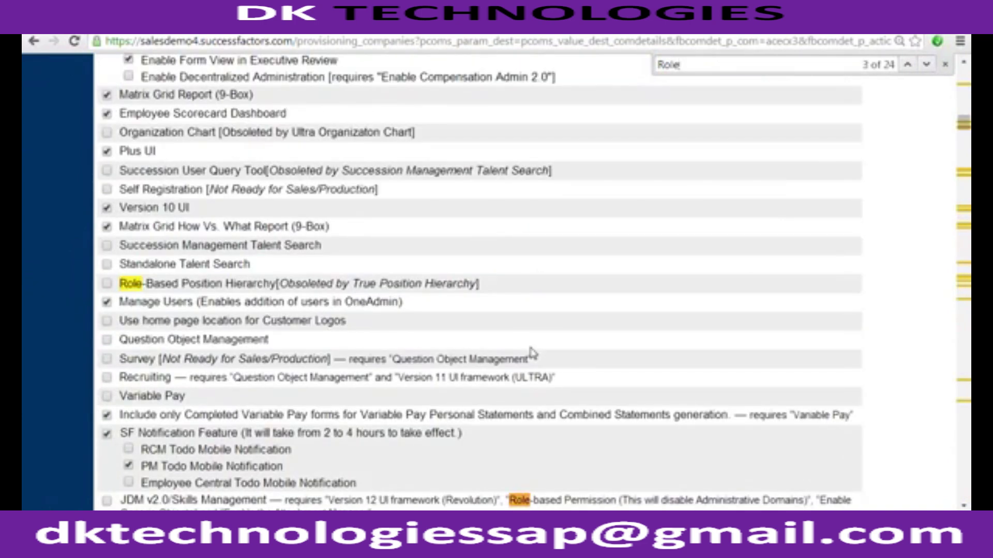
key(Return)
key(Return)
key(Return)
key(Return)
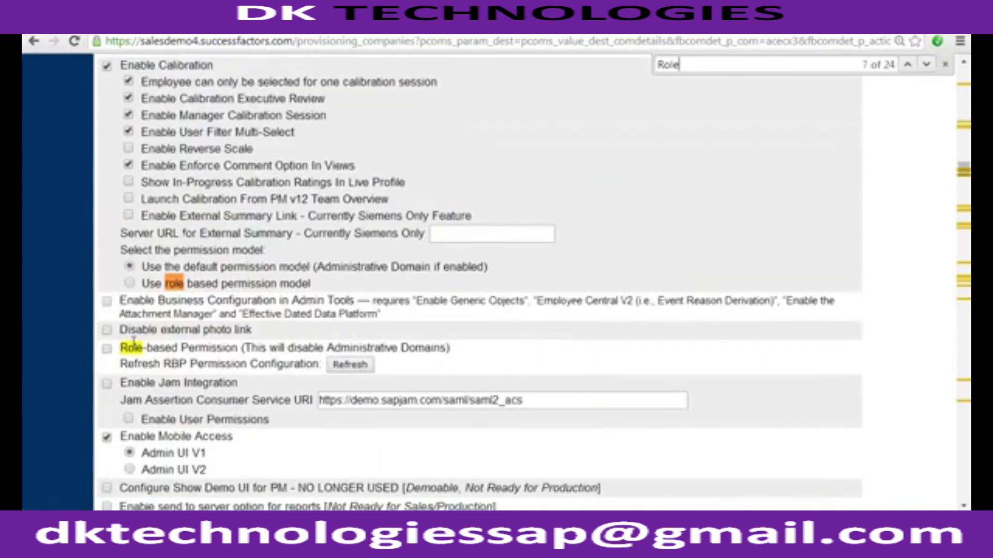
Enable Role-based Permission, choose the role based permission model for calibration, and save the feature settings.
click(108, 348)
click(130, 283)
scroll(742, 279, up, 20)
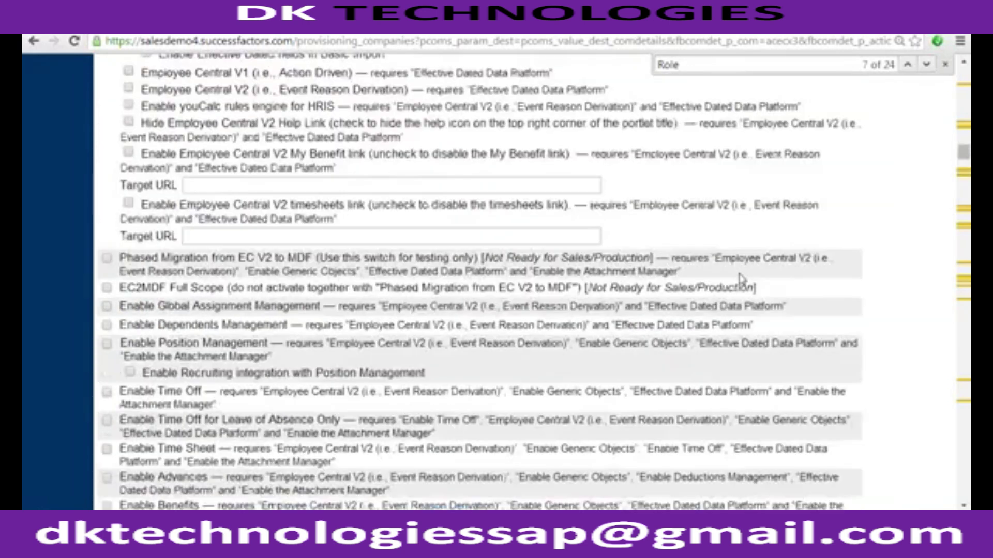
scroll(742, 279, up, 20)
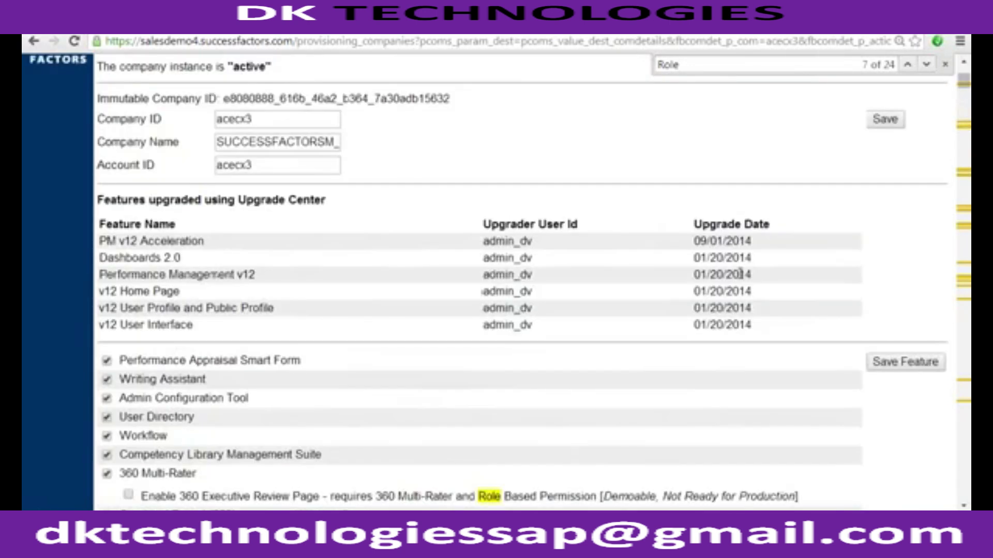
click(919, 366)
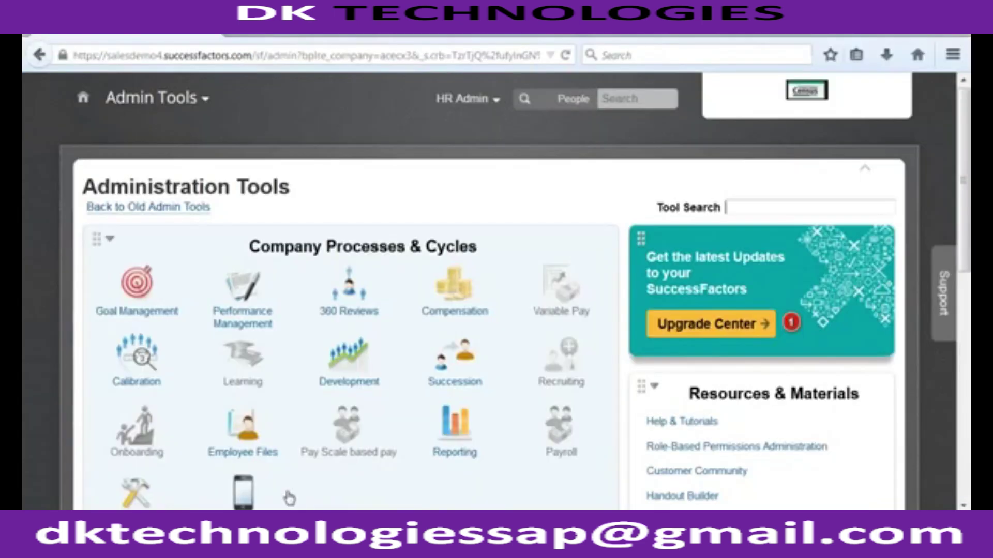
click(485, 103)
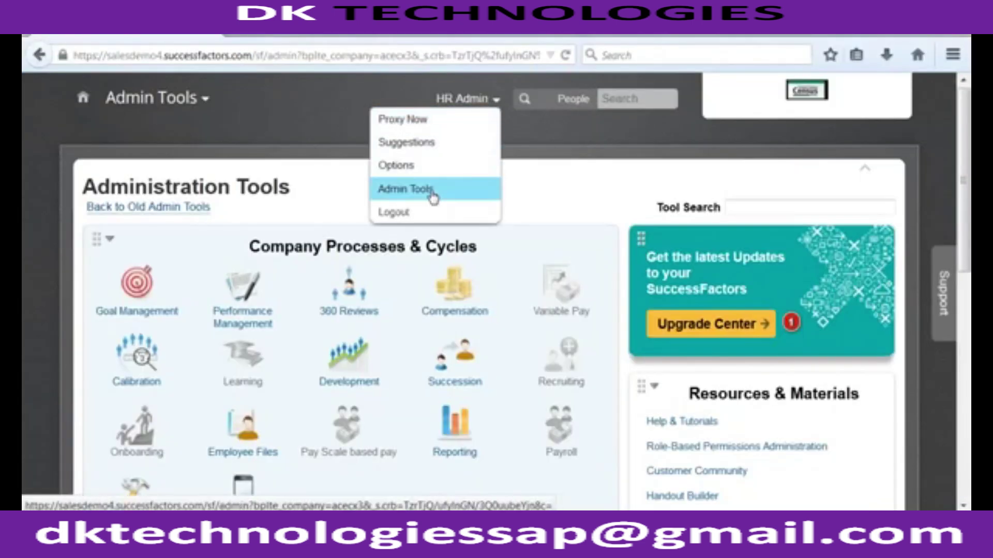
click(433, 212)
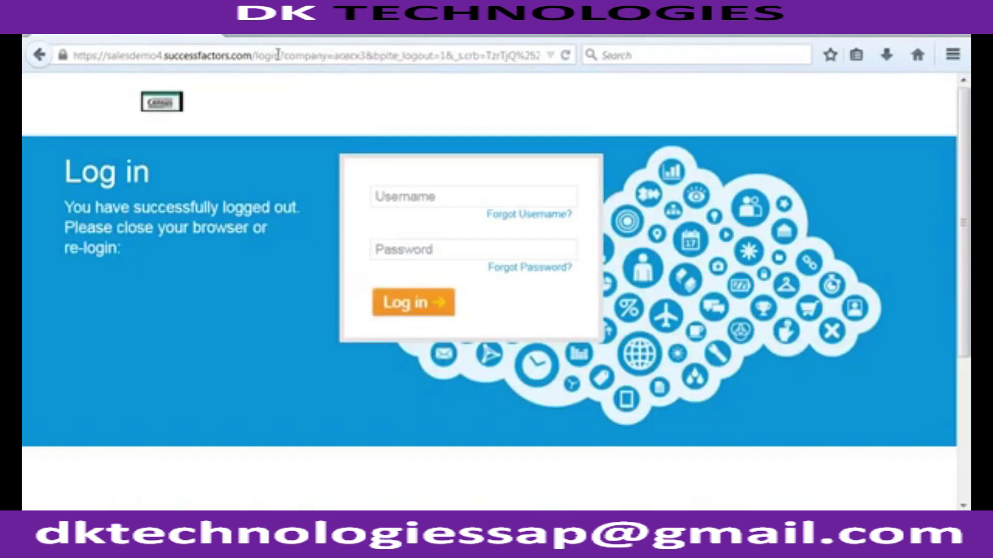
click(277, 54)
click(280, 55)
key(shift+End)
key(Delete)
key(Return)
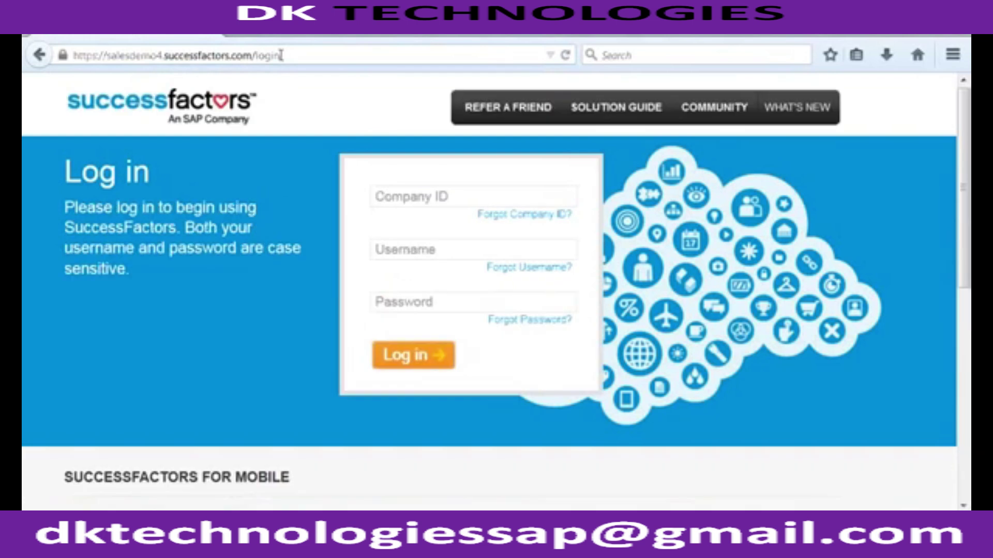
click(455, 195)
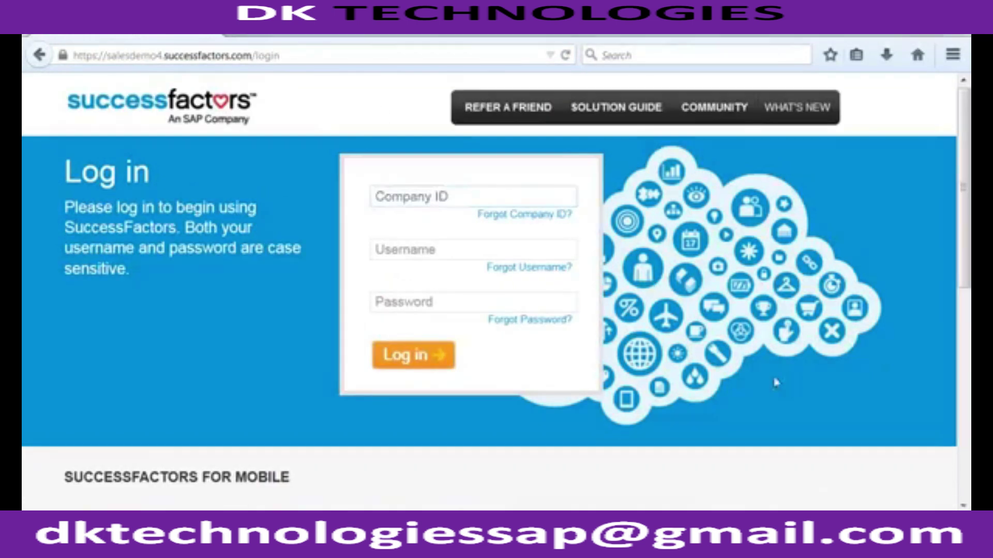
Switch back to the Notepad notes and delete the RBP heading and all remaining text.
click(468, 487)
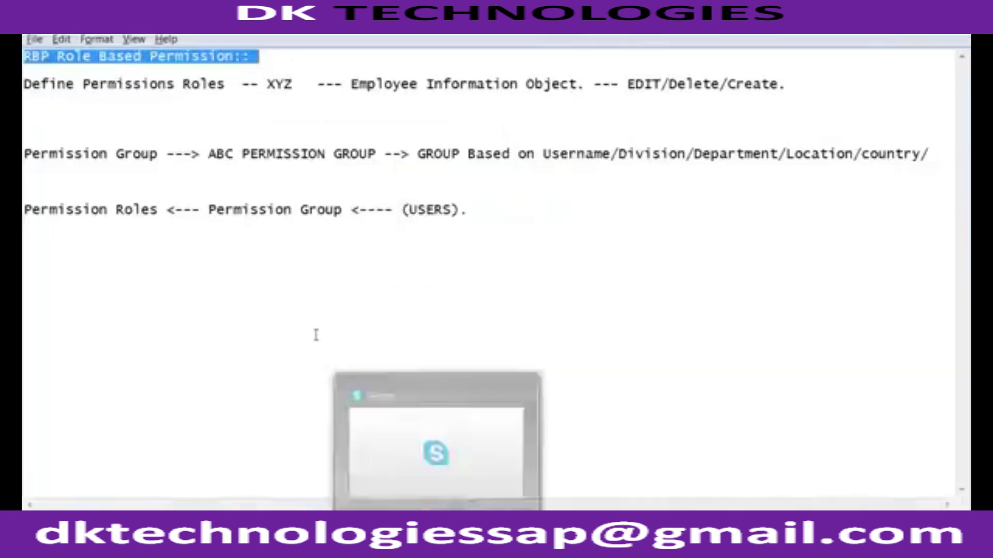
key(Delete)
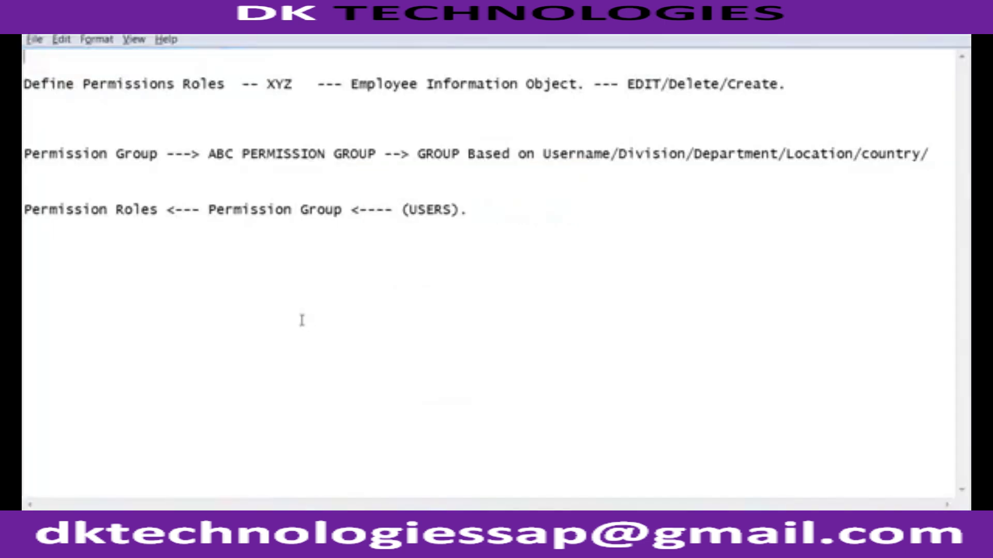
key(ctrl+a)
key(Delete)
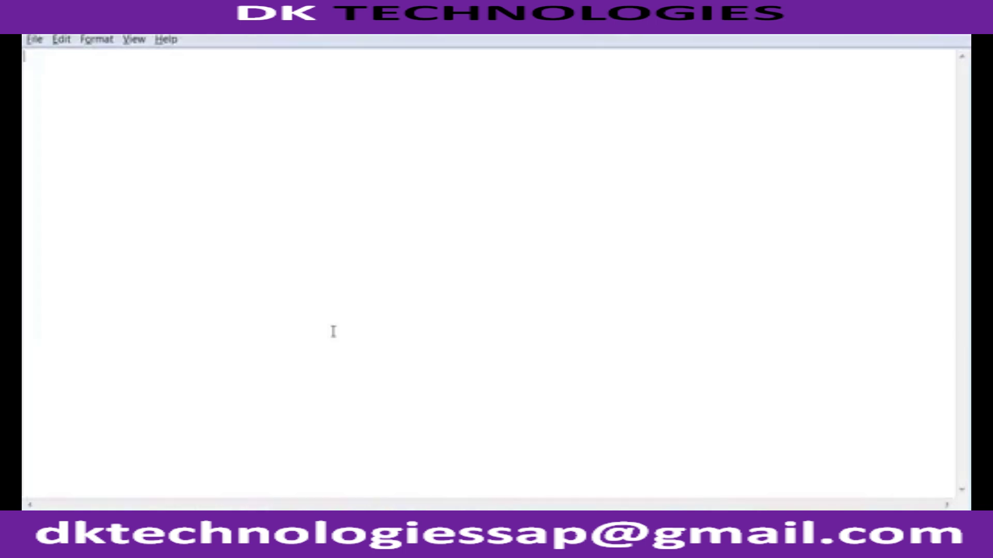
Open a new, empty Notepad window.
key(super)
text(notepad)
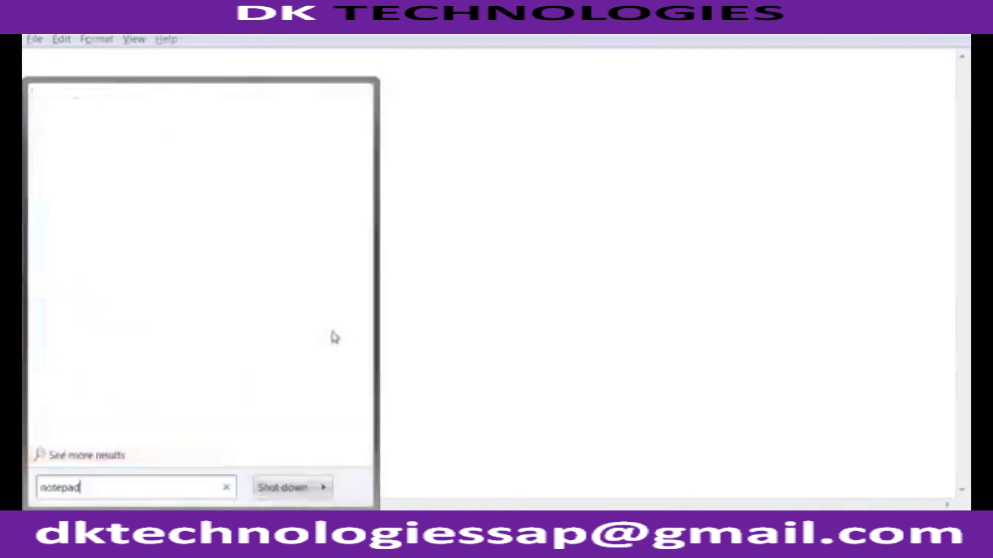
key(Return)
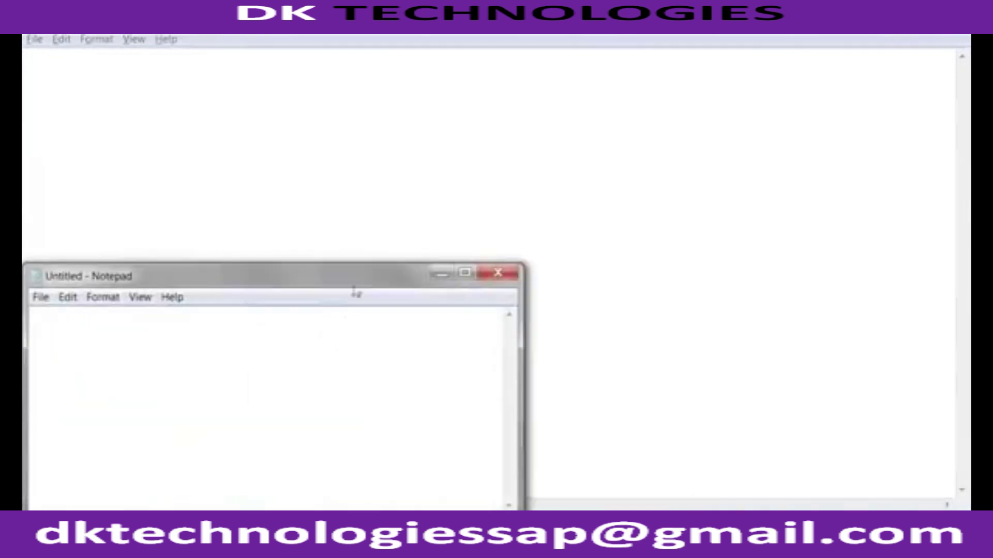